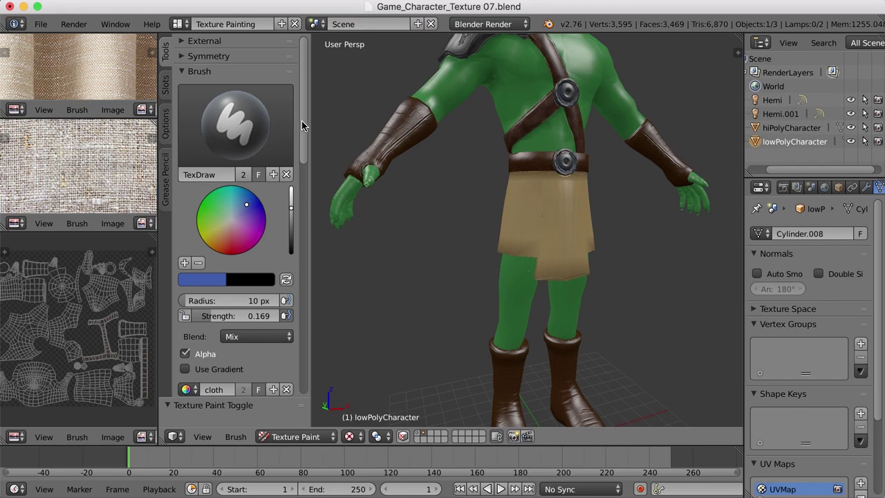
# Create a new brush texture and rename Texture.001 to 'cloth brush', replacing Noise Brush
pyautogui.moveTo(304, 123); pyautogui.dragTo(302, 234)
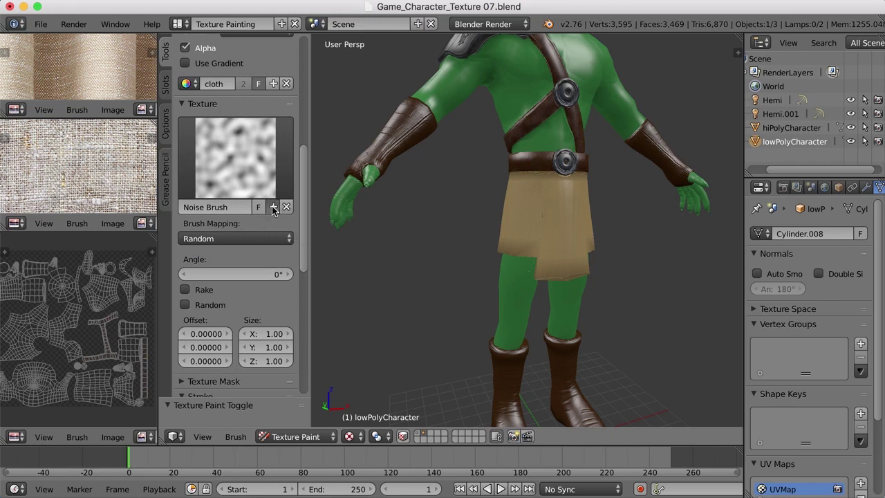
pyautogui.click(273, 207)
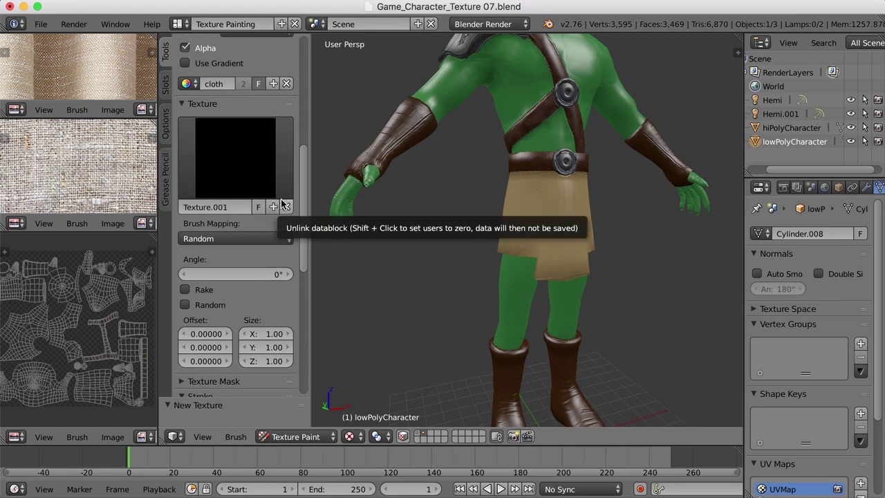
pyautogui.doubleClick(216, 207)
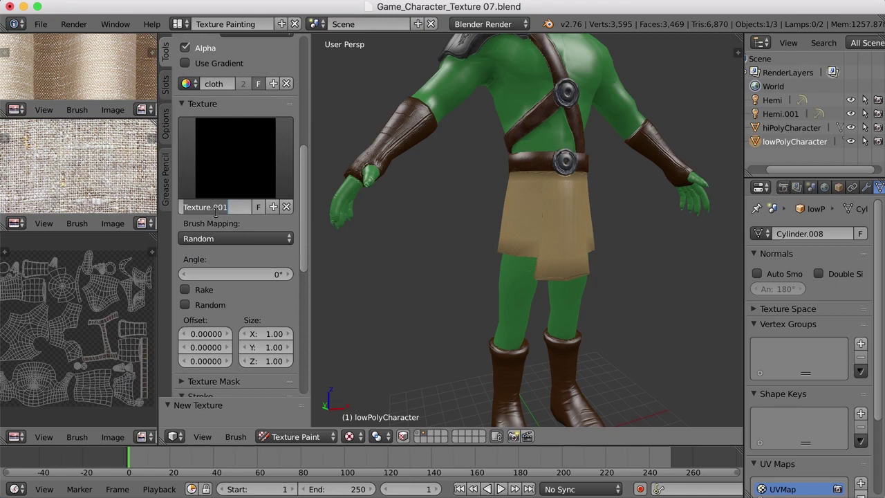
pyautogui.write('cloth brus')
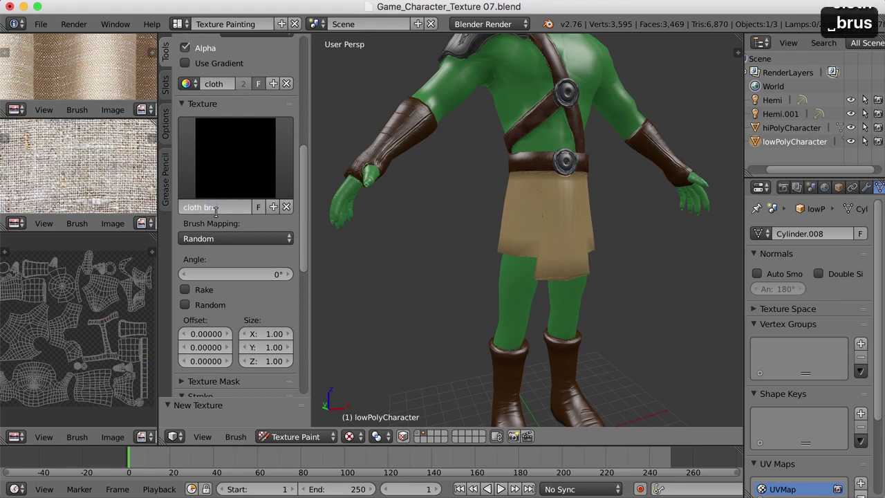
pyautogui.write('h')
pyautogui.press('Return')
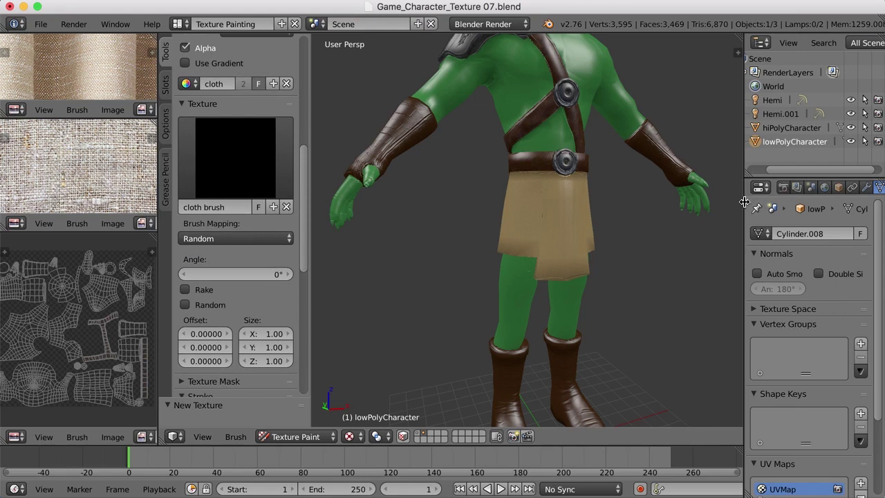
# Widen the properties column and bring up the cloth brush texture's Image panel
pyautogui.moveTo(744, 202); pyautogui.dragTo(675, 202)
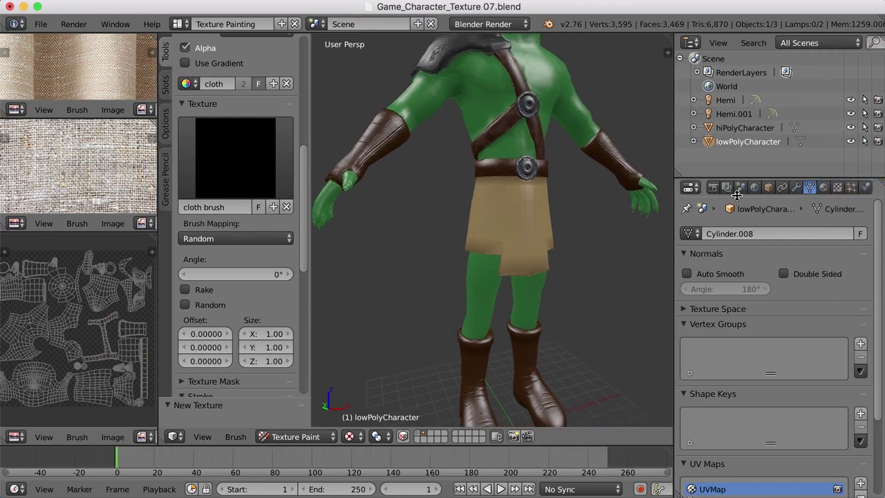
pyautogui.click(824, 188)
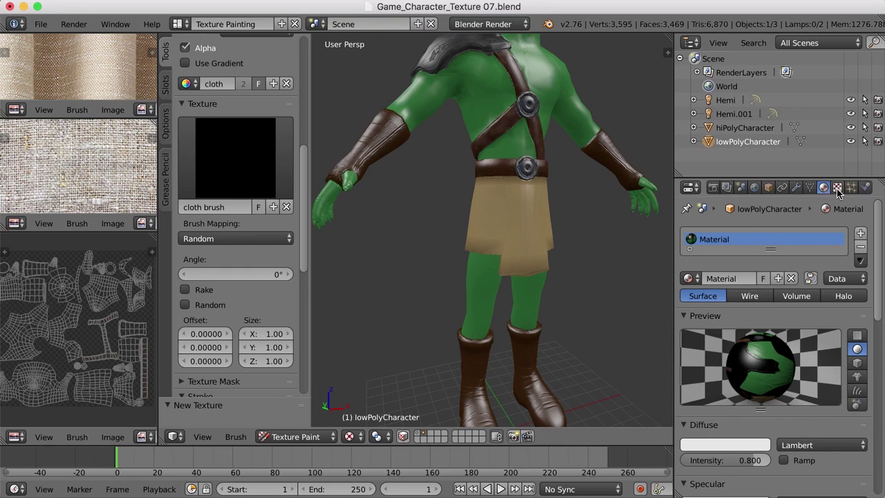
pyautogui.click(837, 188)
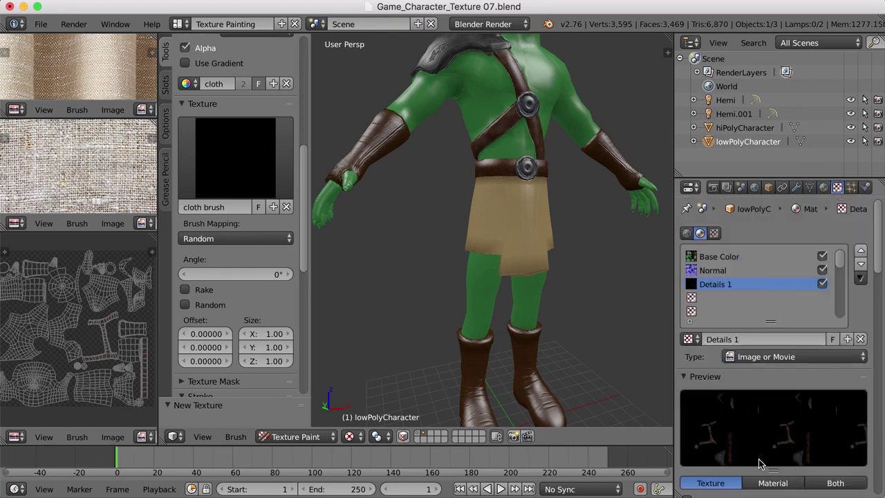
pyautogui.click(715, 236)
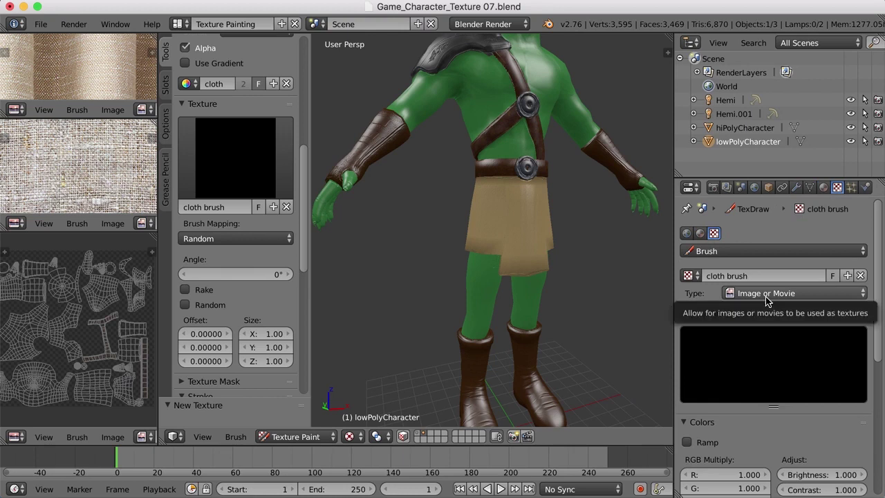
pyautogui.scroll(-4, 761, 309)
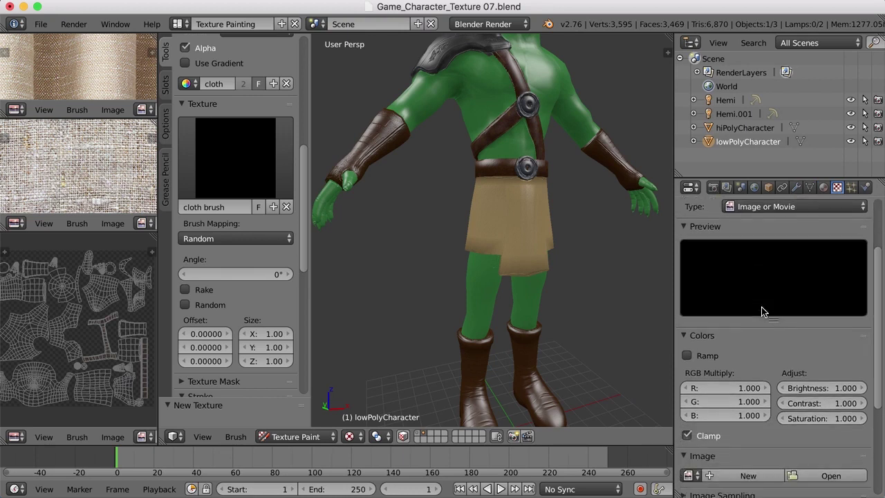
pyautogui.scroll(-1, 761, 310)
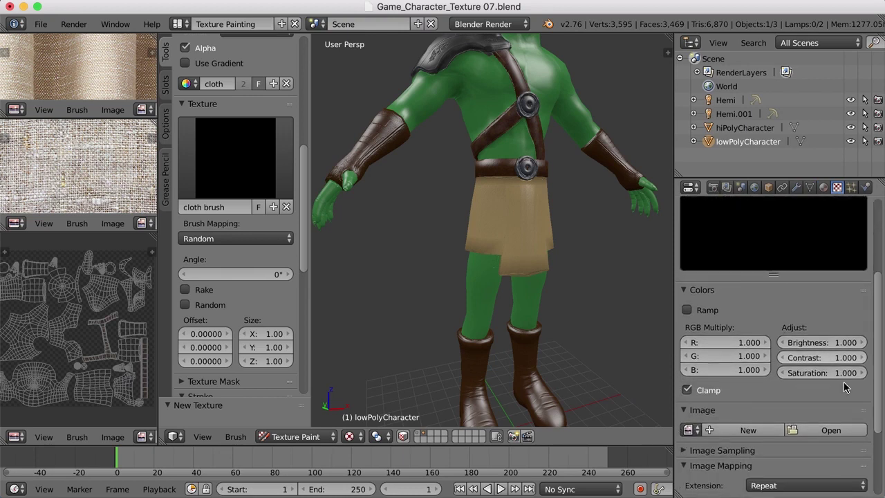
# Open cloth 1.jpg from the Goblin Character reference images folder as the brush texture image
pyautogui.click(827, 434)
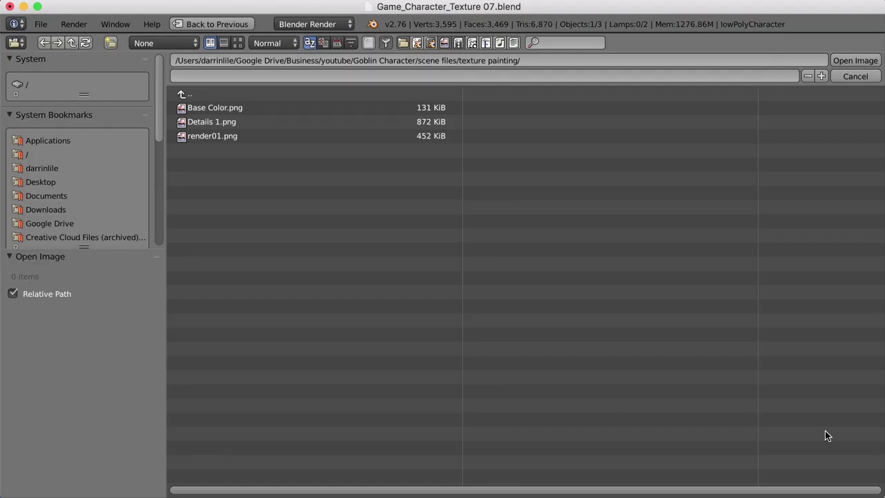
pyautogui.click(226, 101)
pyautogui.click(225, 101)
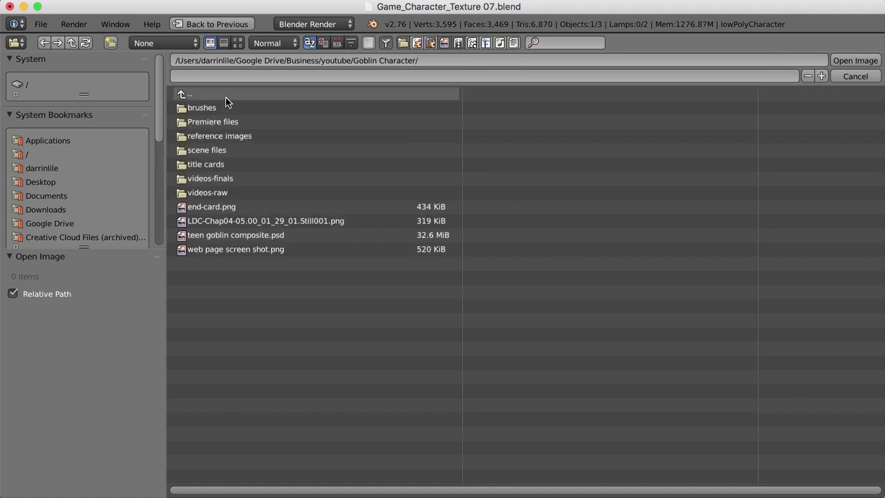
pyautogui.click(225, 136)
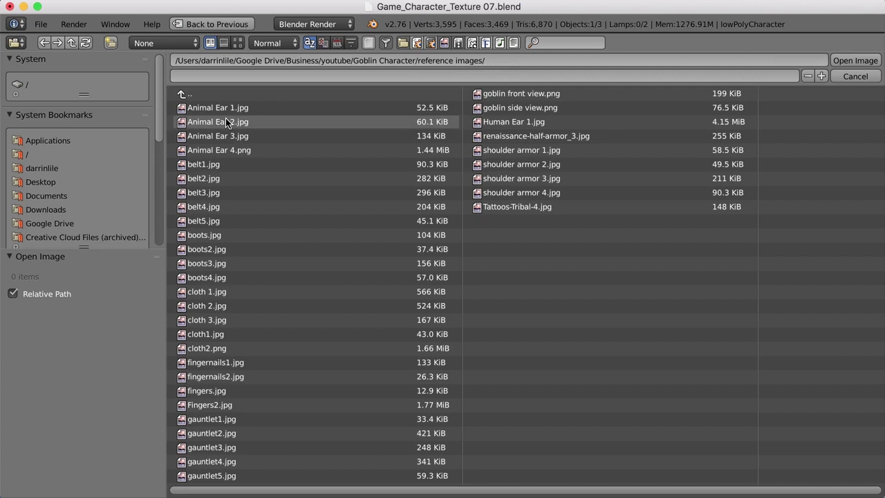
pyautogui.click(238, 43)
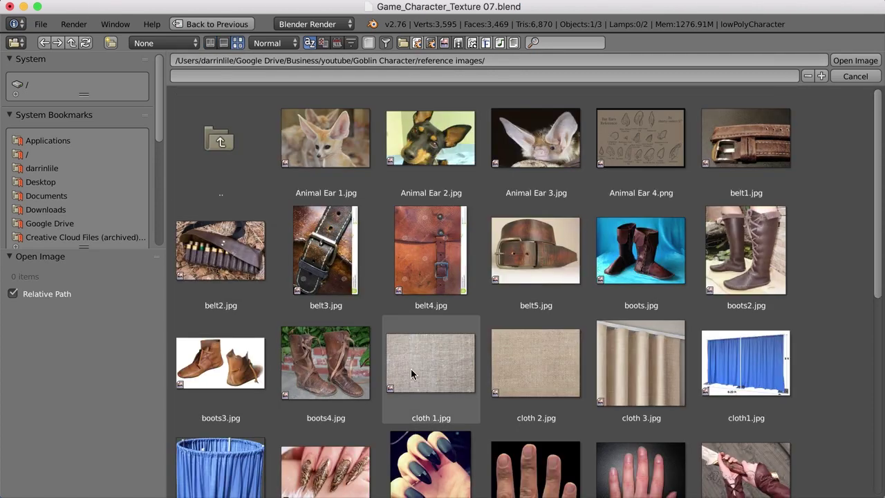
pyautogui.click(433, 356)
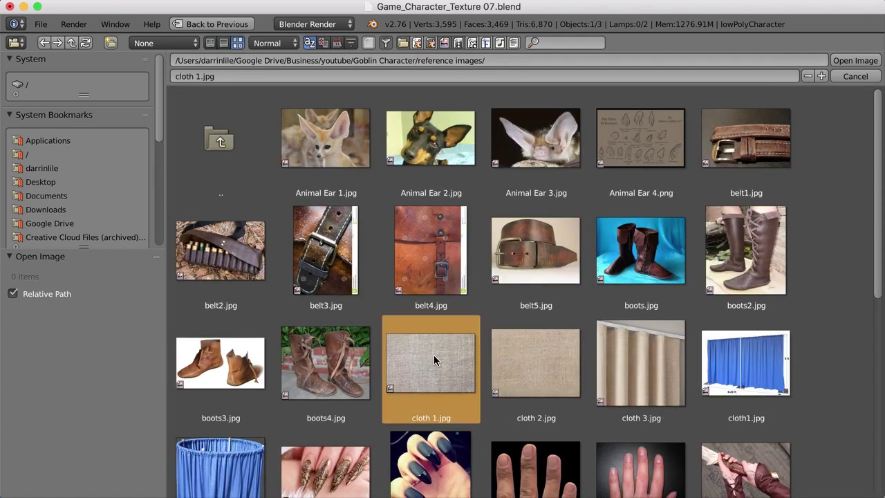
pyautogui.click(849, 61)
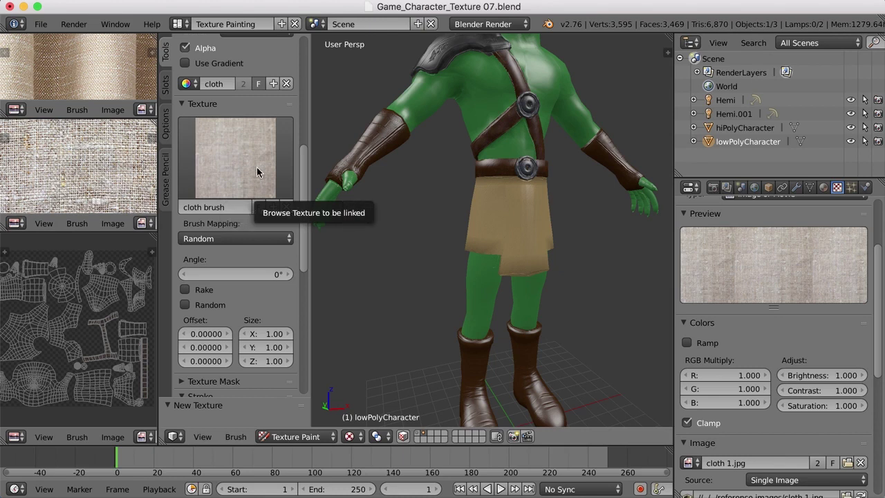
# Set brush texture mapping to Stencil, stroke Jitter to 0 and Spacing to 7%
pyautogui.click(244, 241)
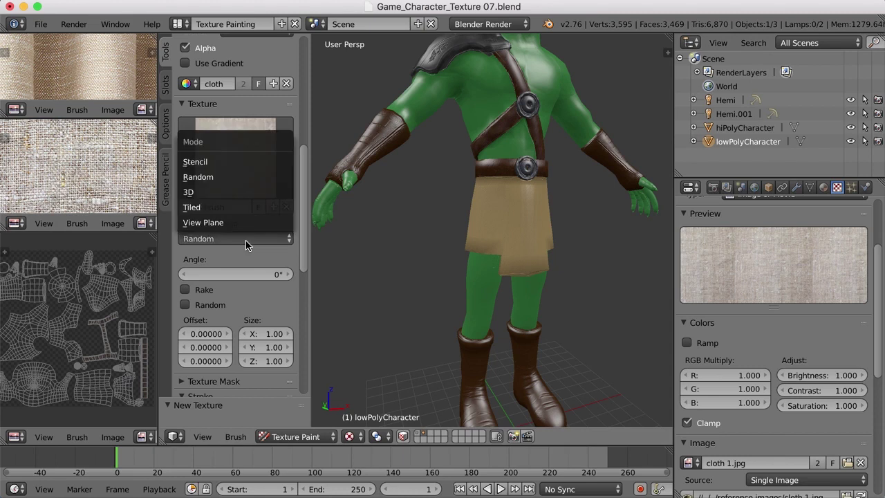
pyautogui.click(213, 161)
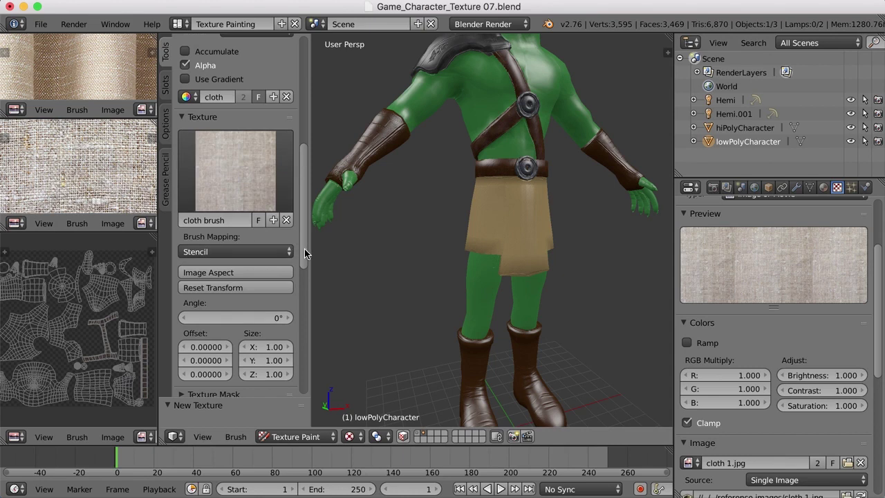
pyautogui.scroll(-2, 303, 288)
pyautogui.scroll(-12, 303, 288)
pyautogui.scroll(5, 270, 242)
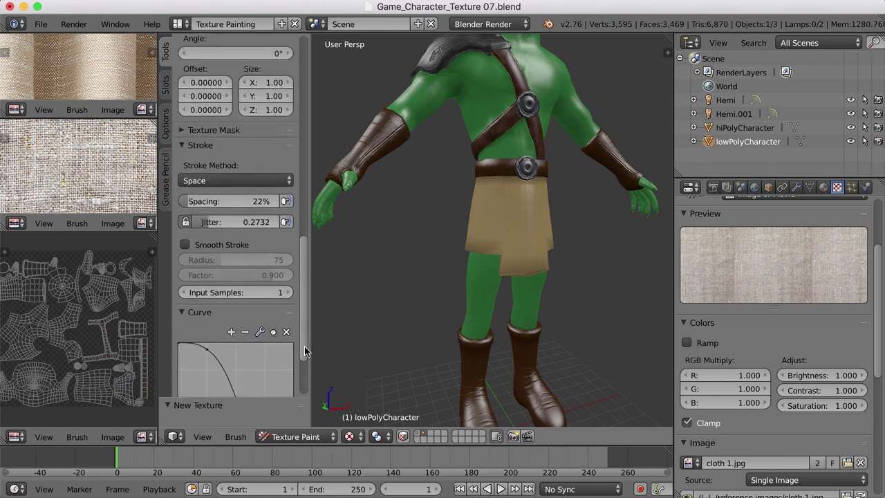
pyautogui.moveTo(270, 242); pyautogui.dragTo(190, 243)
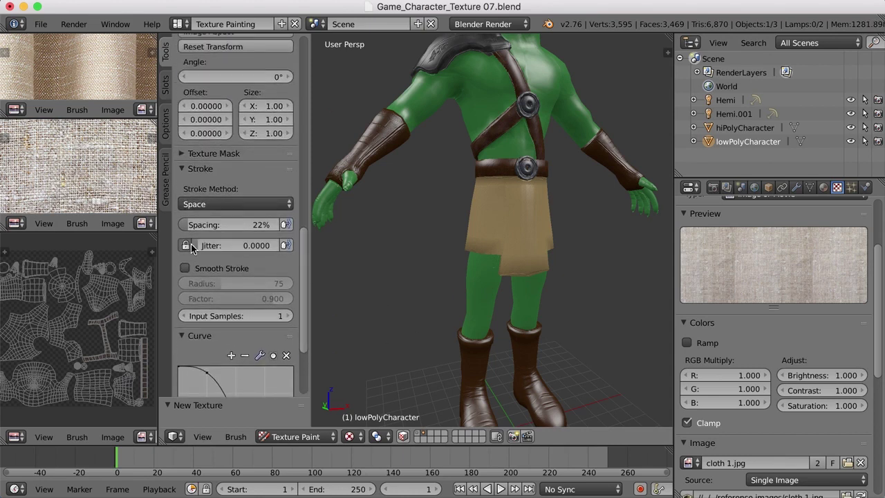
pyautogui.click(188, 229)
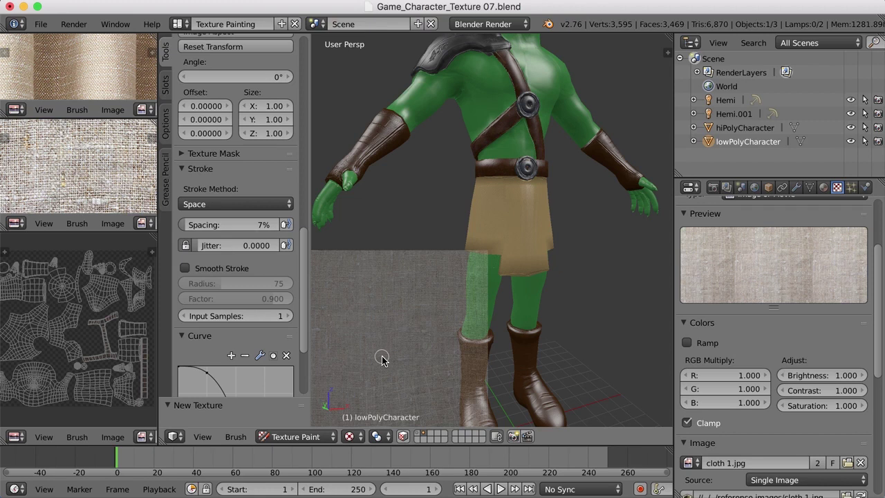
# Move and enlarge the cloth stencil over the front skirt, then rotate it to 0.121°
pyautogui.moveTo(385, 357); pyautogui.dragTo(485, 261, button='right')
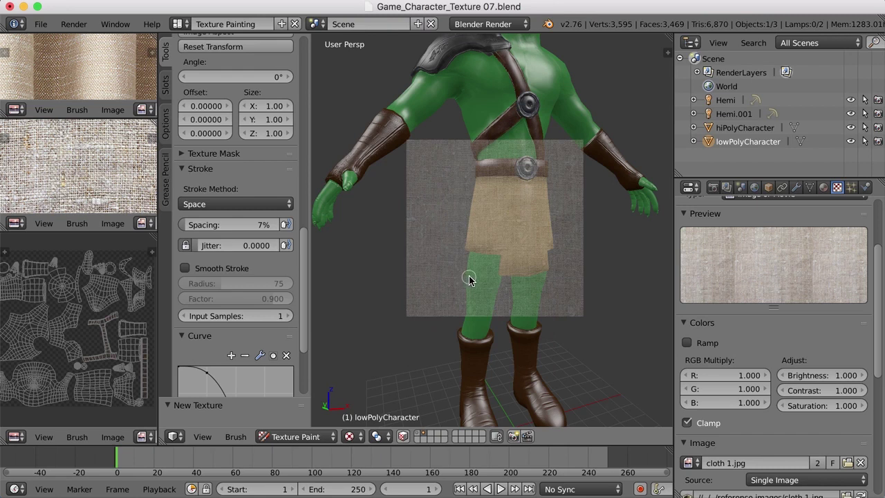
pyautogui.keyDown('shift'); pyautogui.moveTo(471, 278); pyautogui.dragTo(486, 296, button='right'); pyautogui.keyUp('shift')
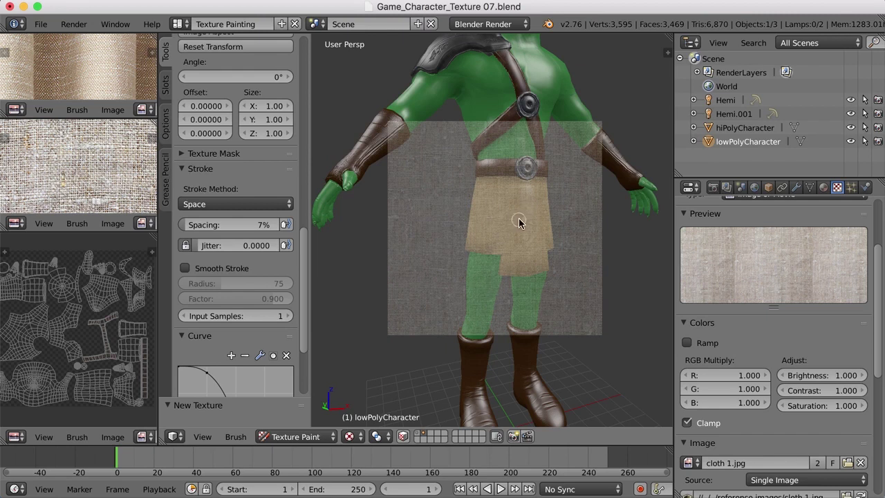
pyautogui.scroll(3, 515, 215)
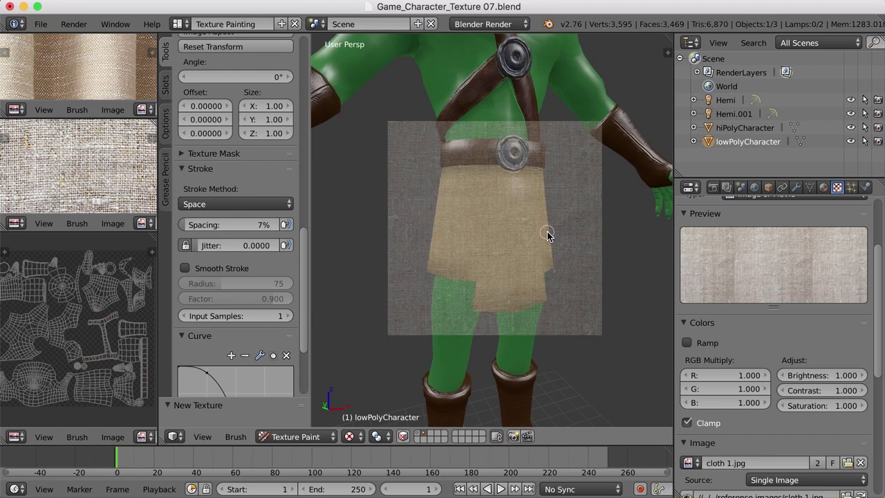
pyautogui.moveTo(547, 231); pyautogui.dragTo(520, 229, button='middle')
pyautogui.scroll(1, 537, 220)
pyautogui.scroll(2, 527, 228)
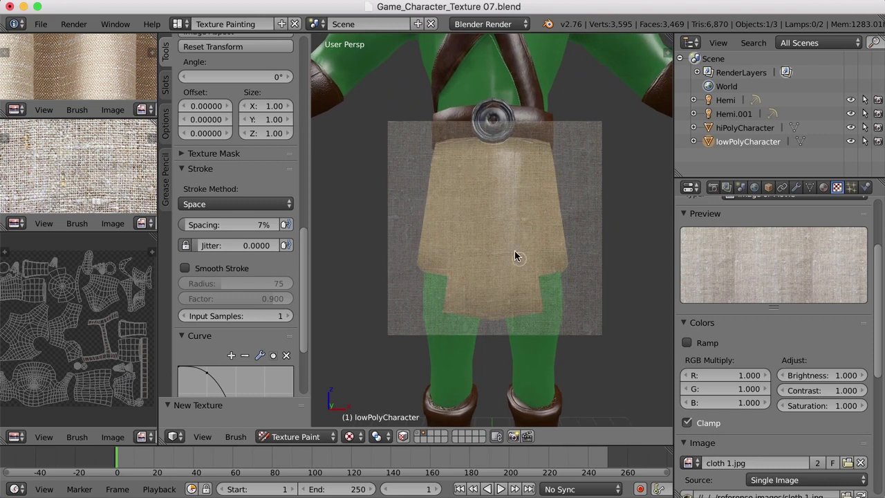
pyautogui.moveTo(509, 241); pyautogui.dragTo(507, 237, button='middle')
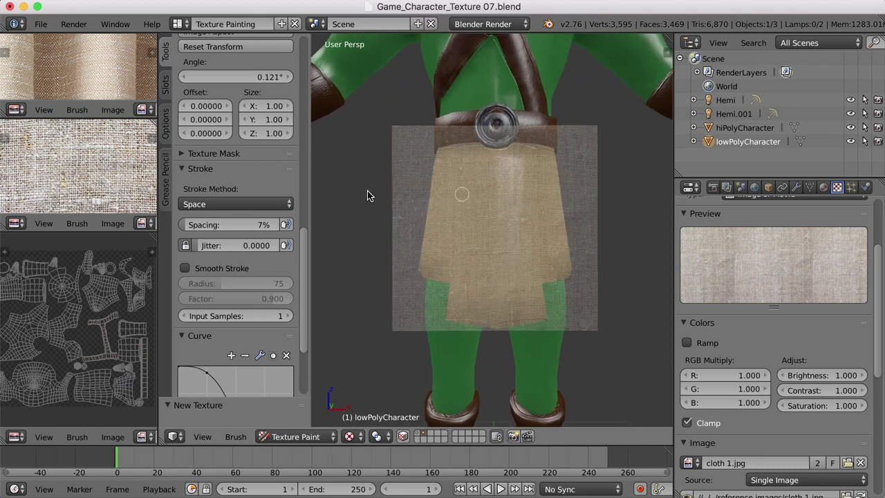
pyautogui.moveTo(305, 287)
pyautogui.mouseDown()
pyautogui.moveTo(312, 196)
pyautogui.moveTo(337, 88)
pyautogui.mouseUp()
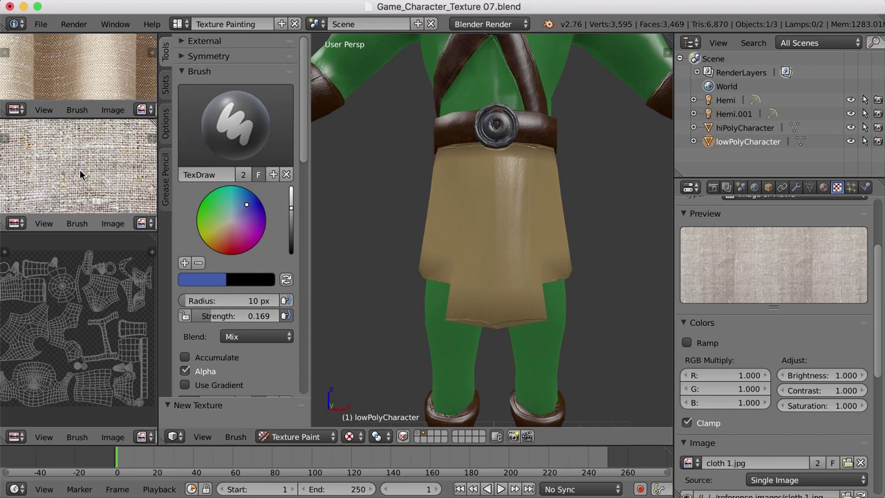
# Sample a beige from the linen photo and add it to the palette
pyautogui.press('s')
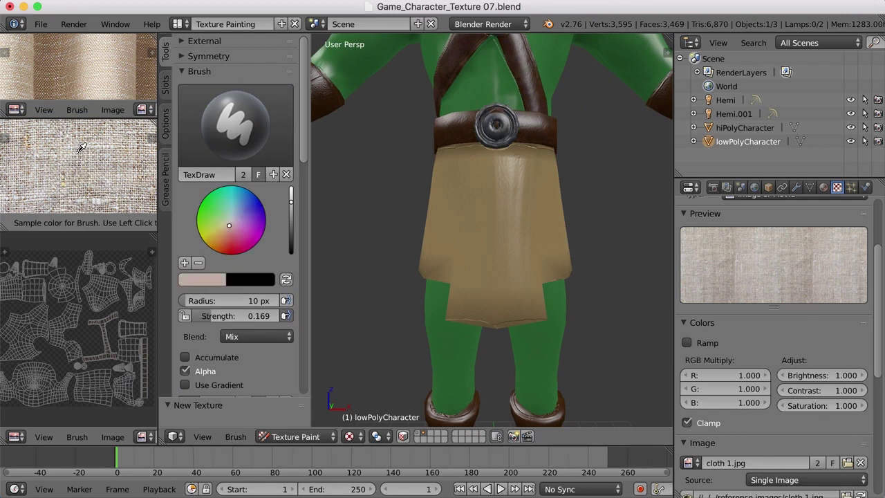
pyautogui.click(82, 147)
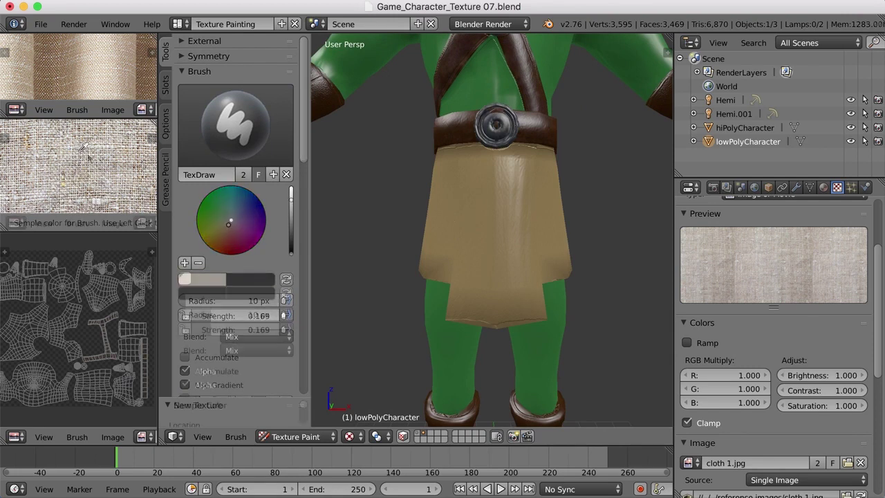
pyautogui.press('s')
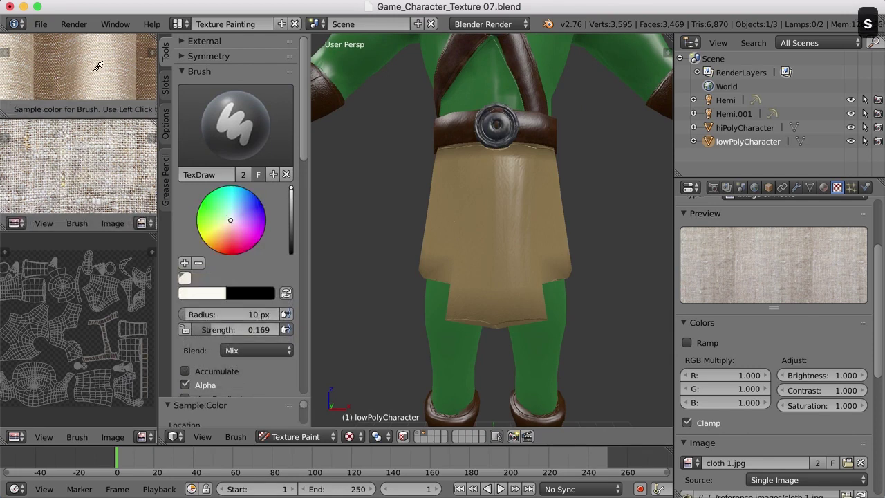
pyautogui.click(99, 67)
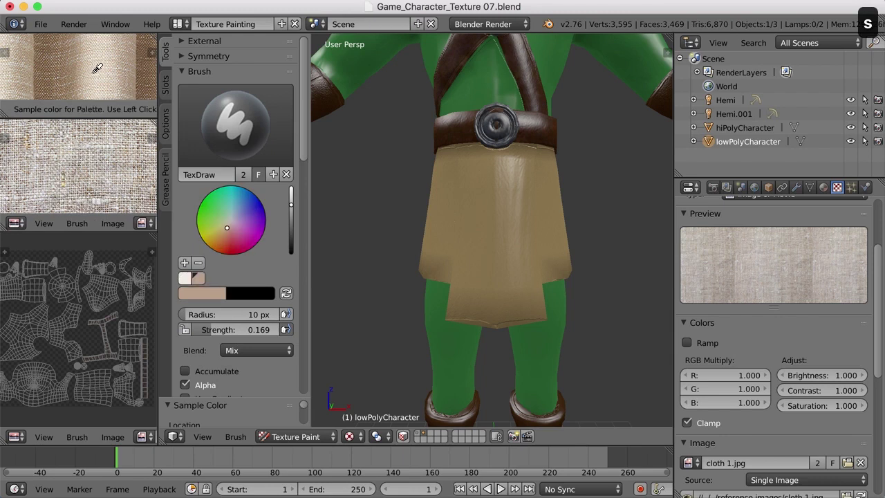
# Delete the extra palette swatch, use the tan swatch, and lighten it to cream
pyautogui.click(200, 278)
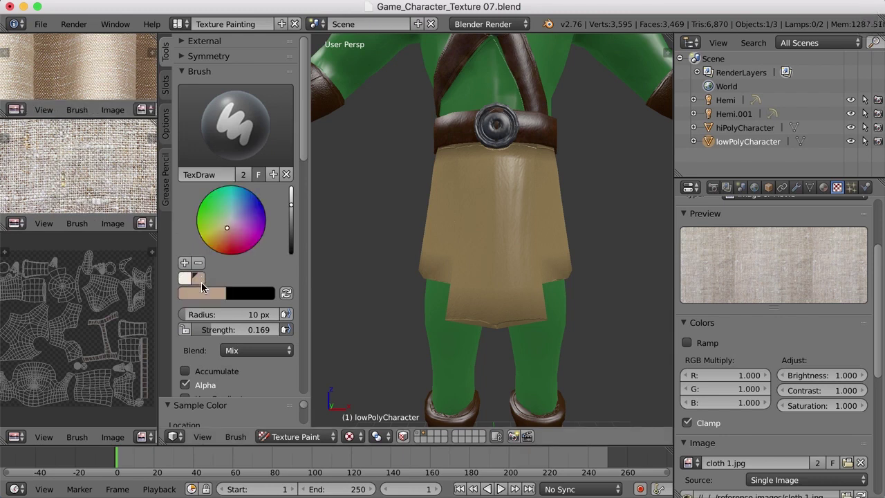
pyautogui.click(185, 278)
pyautogui.click(198, 263)
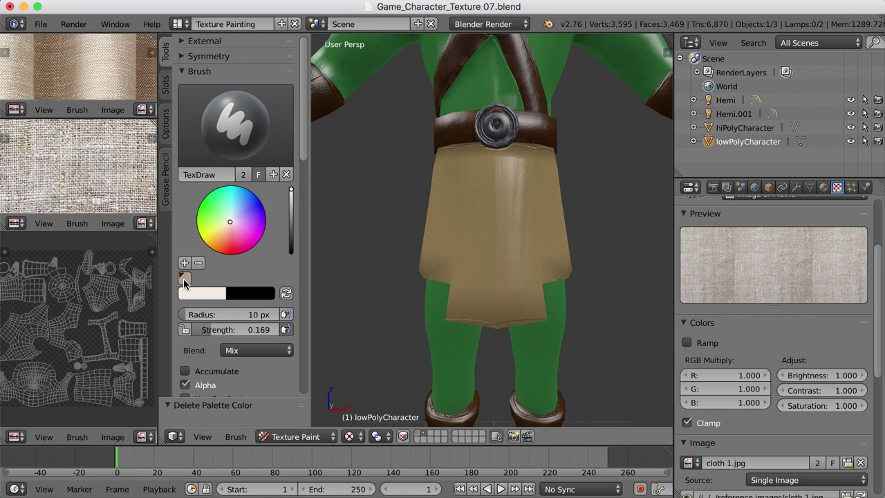
pyautogui.click(185, 278)
pyautogui.moveTo(291, 205); pyautogui.dragTo(293, 191)
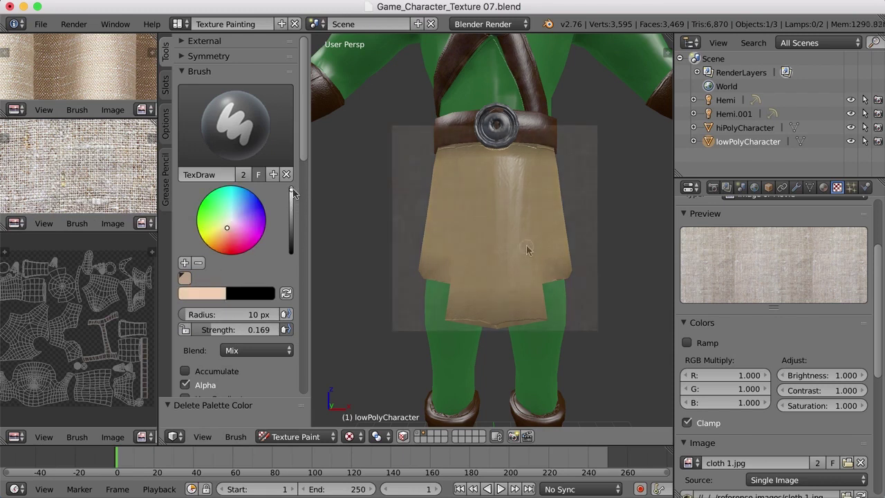
# Set the brush radius to 46 px and paint a light stroke on the upper skirt
pyautogui.press('f')
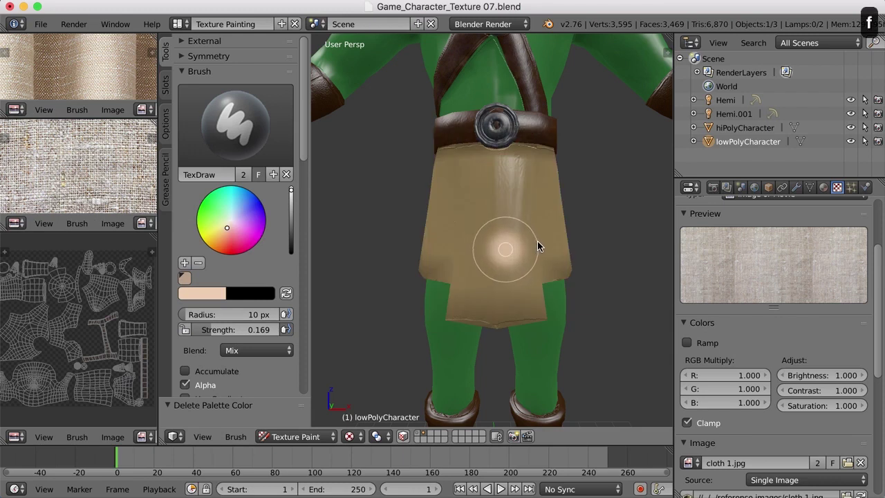
pyautogui.click(538, 241)
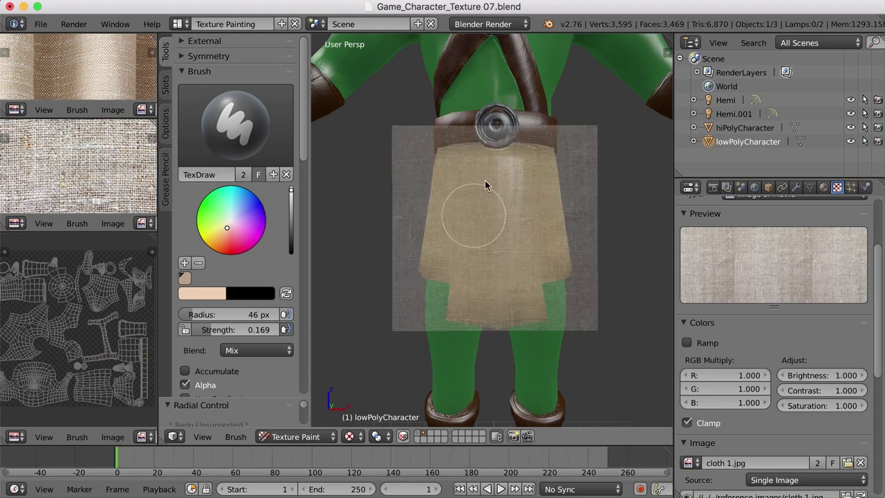
pyautogui.moveTo(510, 198); pyautogui.dragTo(502, 213)
# Enable face selection masking and select only the front skirt panel
pyautogui.click(402, 437)
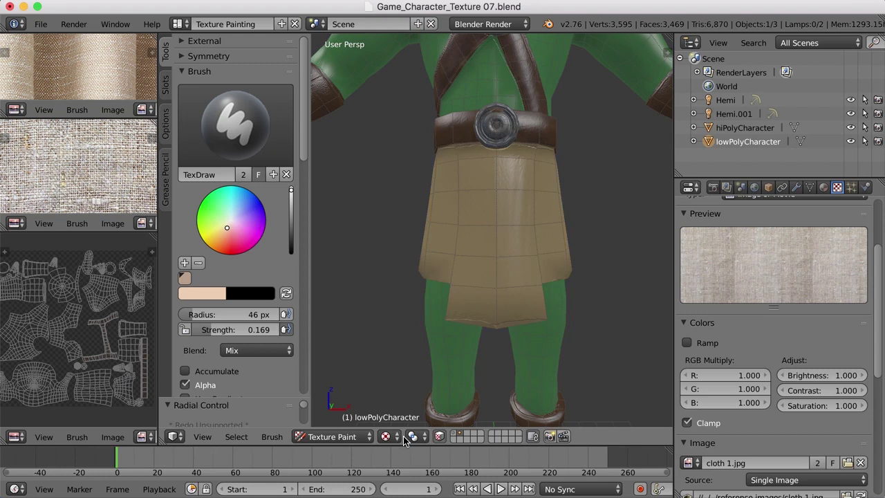
pyautogui.press('a')
pyautogui.press('a')
pyautogui.press('a')
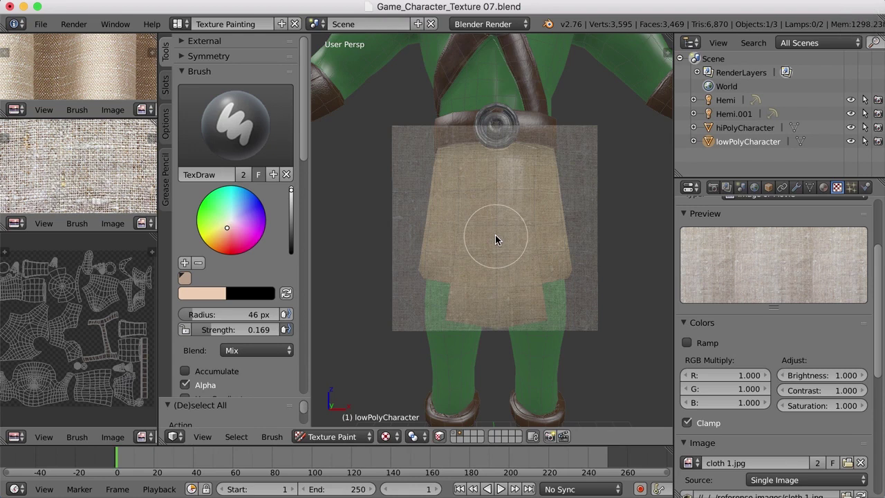
pyautogui.press('l')
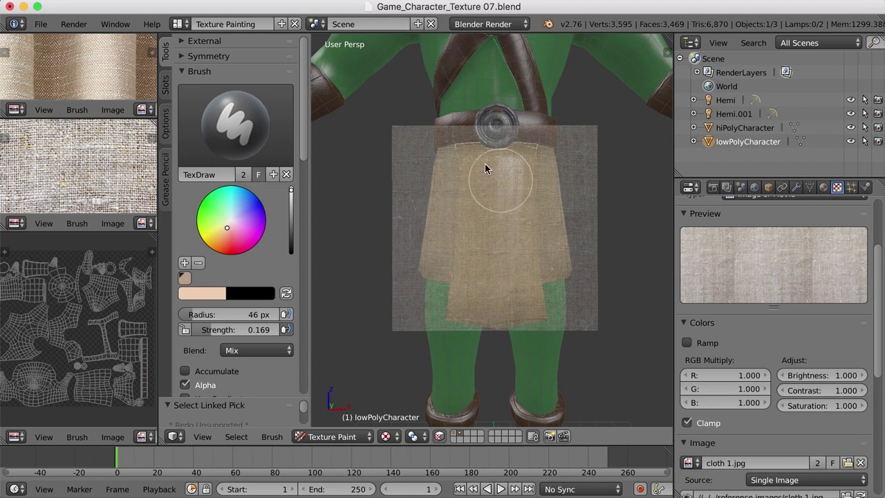
# Paint a light linen streak down the middle of the front skirt panel
pyautogui.moveTo(485, 163); pyautogui.dragTo(518, 251)
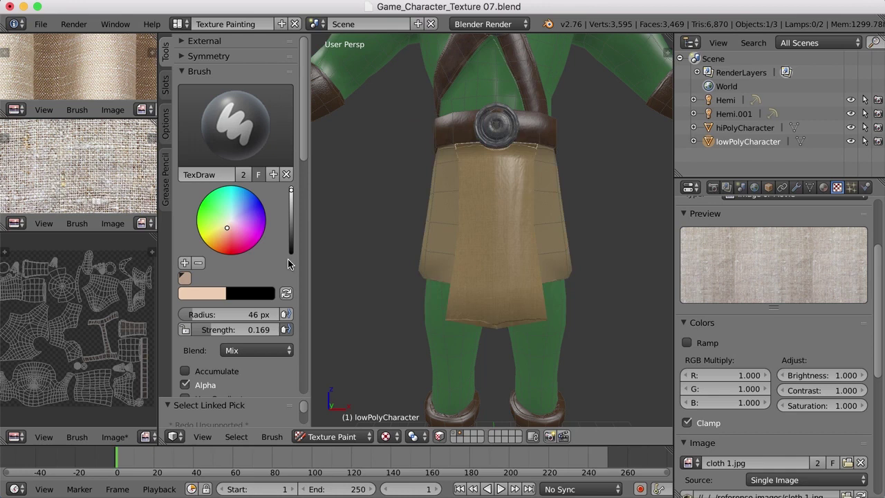
pyautogui.scroll(4, 390, 239)
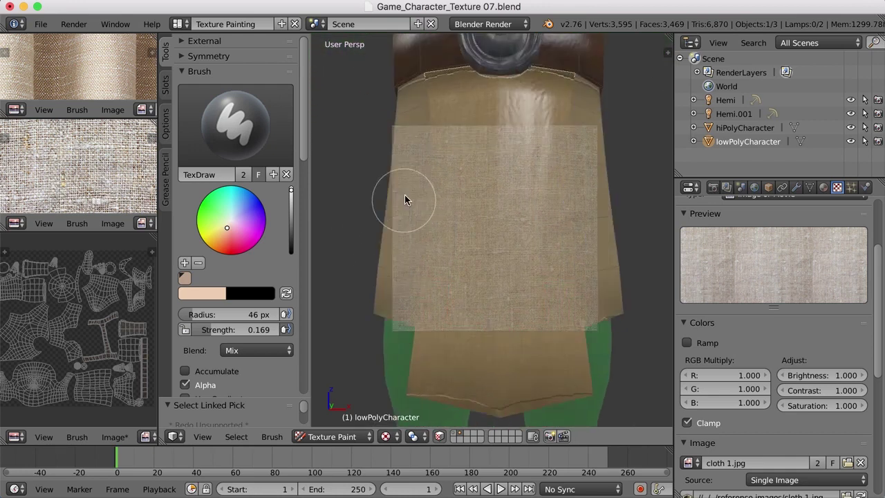
pyautogui.scroll(2, 405, 199)
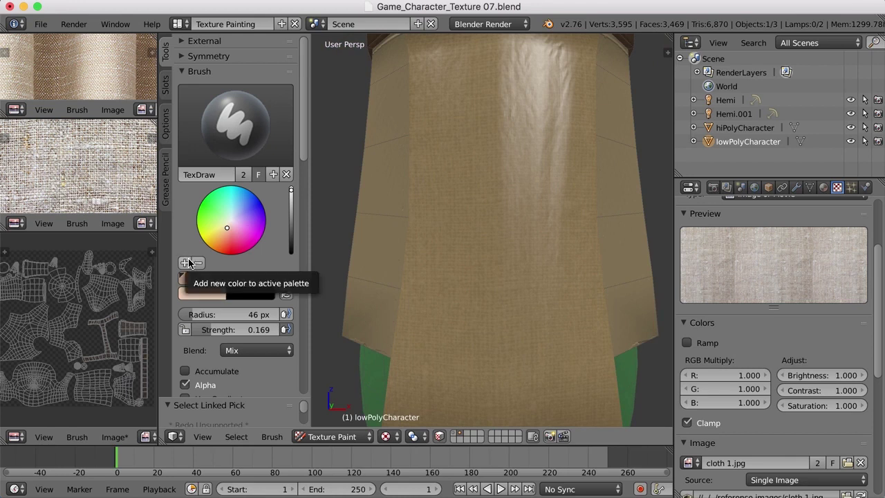
pyautogui.press('KP_Subtract')
pyautogui.press('KP_Subtract')
pyautogui.press('KP_Subtract')
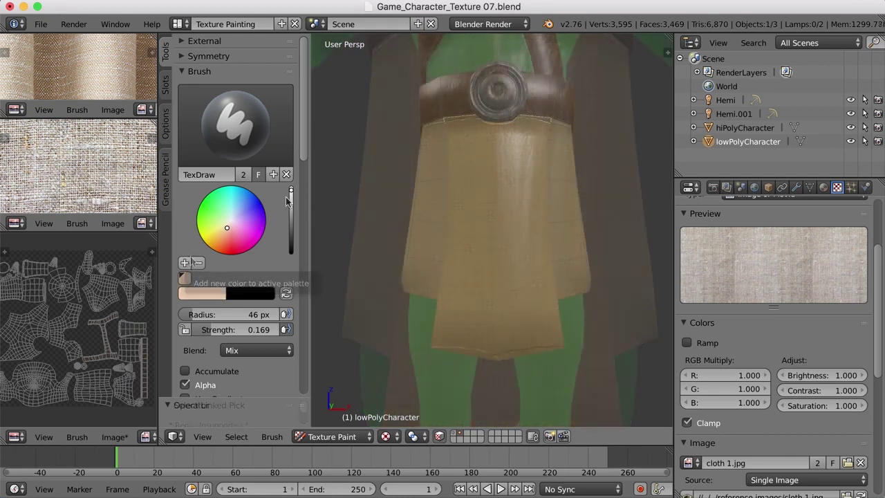
pyautogui.click(291, 199)
# Darken the brush colour for shadow folds and raise brush strength to 0.356
pyautogui.moveTo(291, 199); pyautogui.dragTo(291, 212)
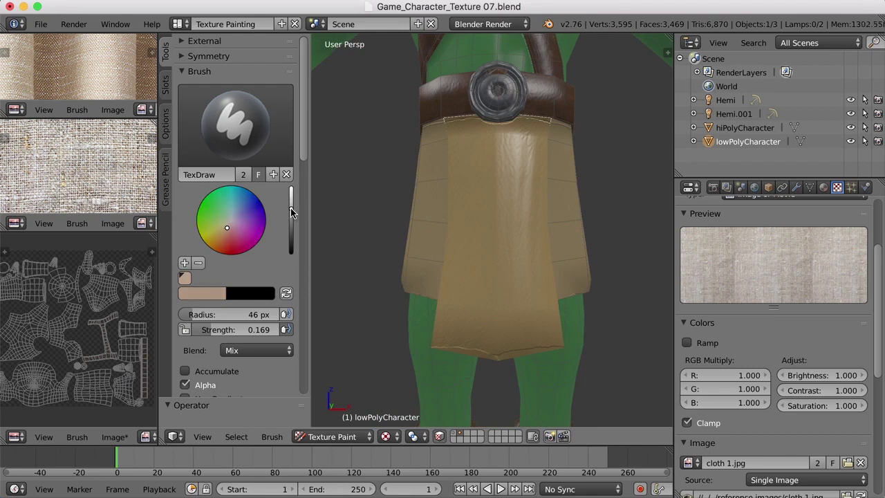
pyautogui.moveTo(212, 330); pyautogui.dragTo(217, 334)
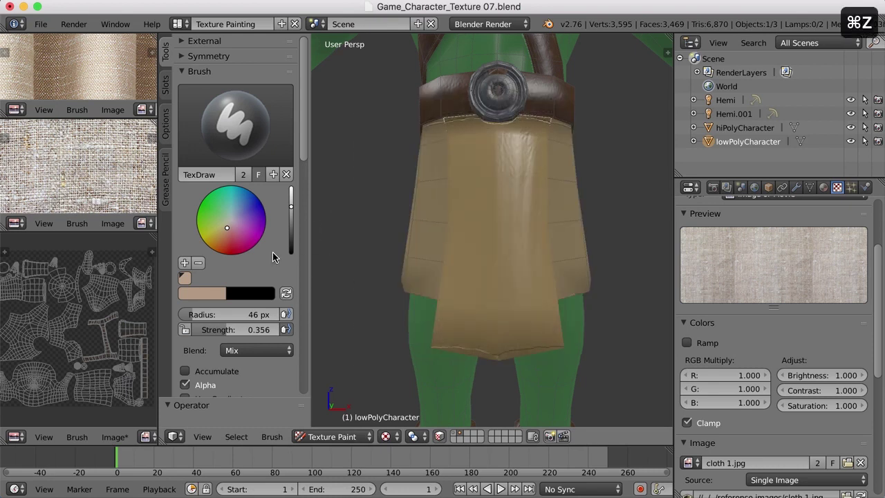
# Undo the last stroke, reselect the palette tan, and set brush strength to 0.723
pyautogui.hotkey('ctrl', 'z')
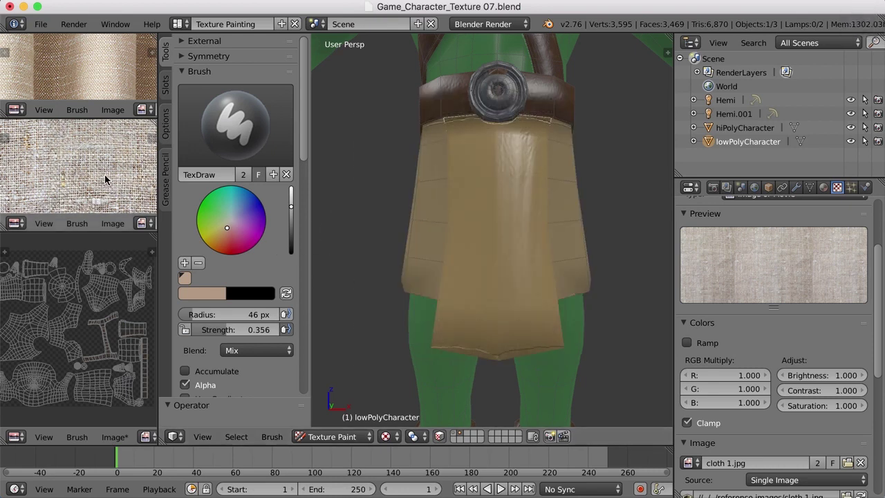
pyautogui.press('s')
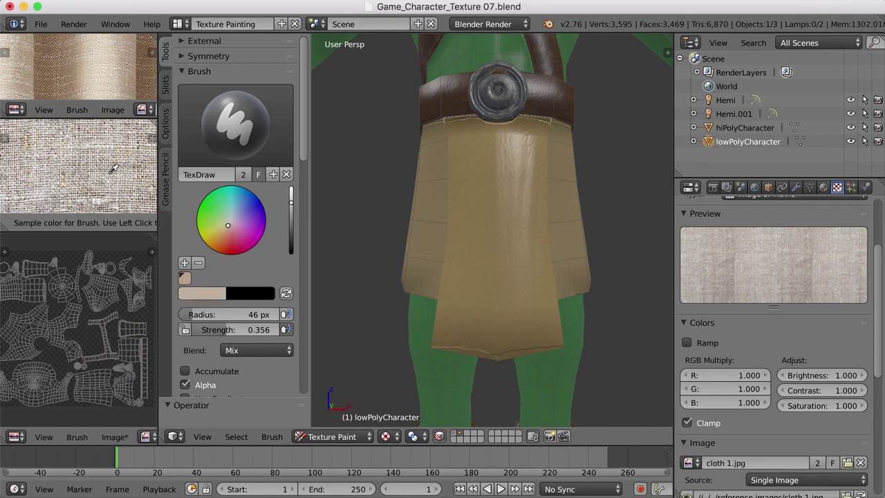
pyautogui.click(113, 169)
pyautogui.click(201, 279)
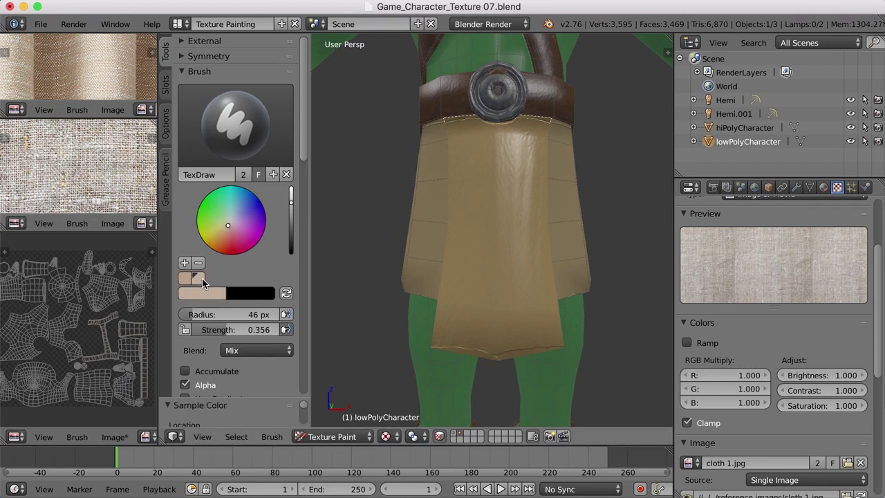
pyautogui.press('f')
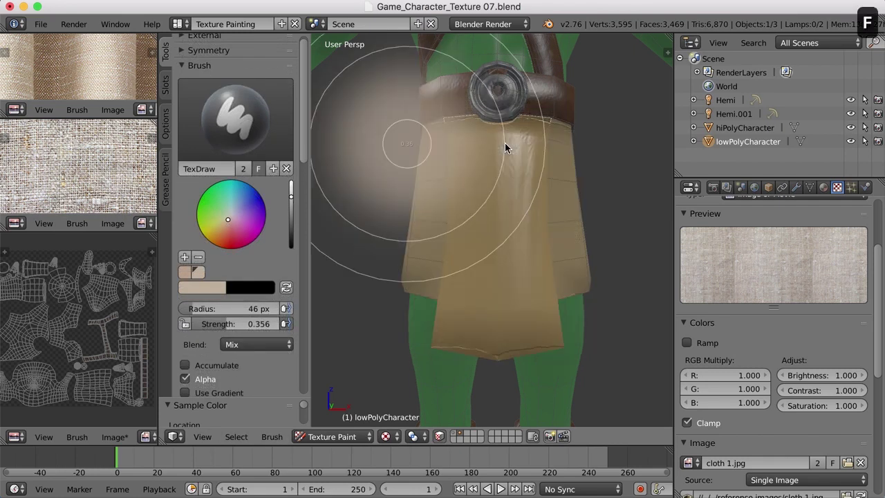
pyautogui.click(462, 145)
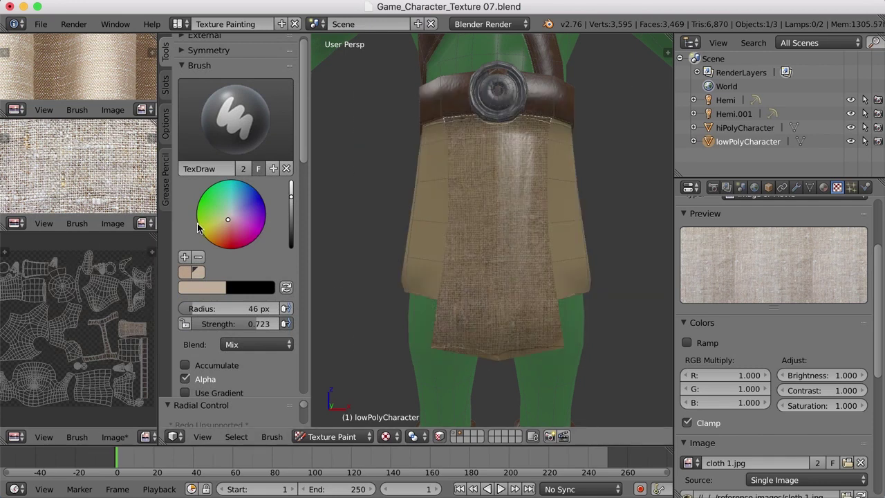
pyautogui.scroll(-8, 305, 173)
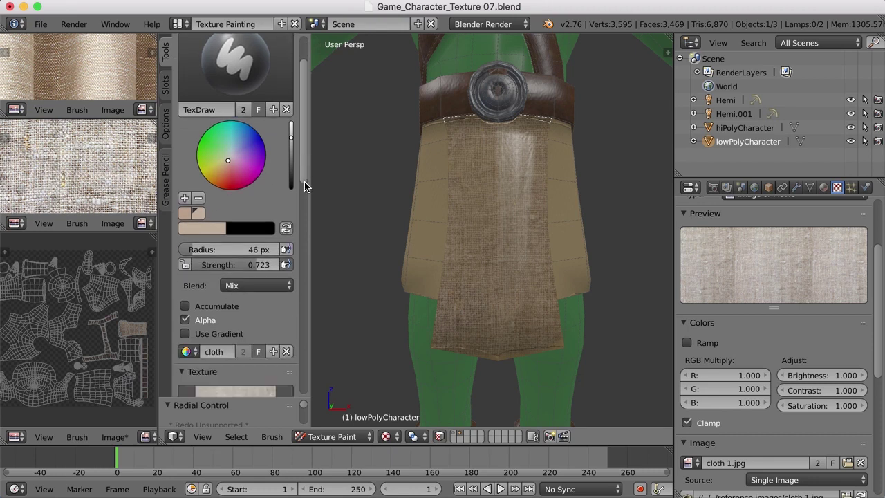
# Set the cloth brush's texture mapping to View Plane
pyautogui.click(232, 320)
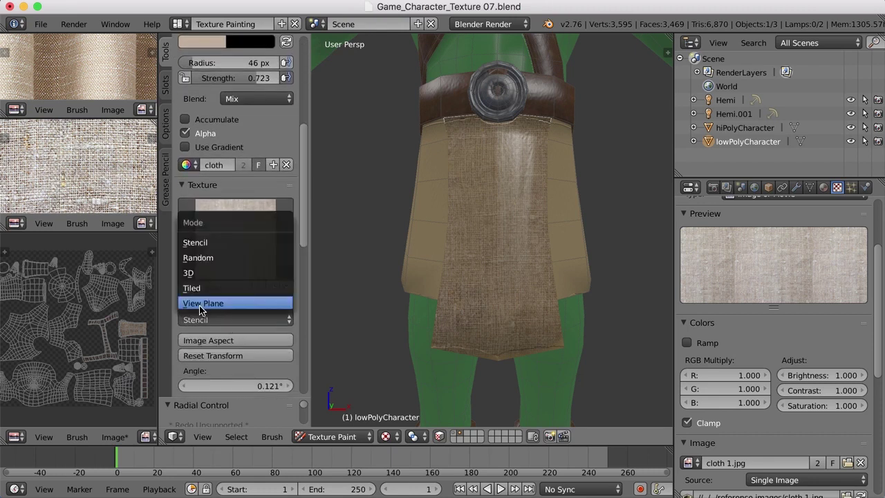
pyautogui.click(225, 304)
pyautogui.scroll(-3, 557, 263)
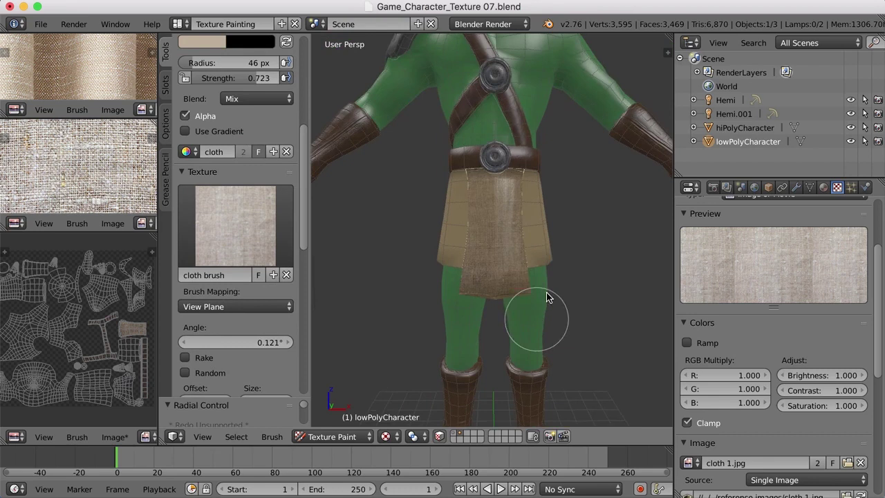
pyautogui.moveTo(547, 297); pyautogui.dragTo(546, 308, button='middle')
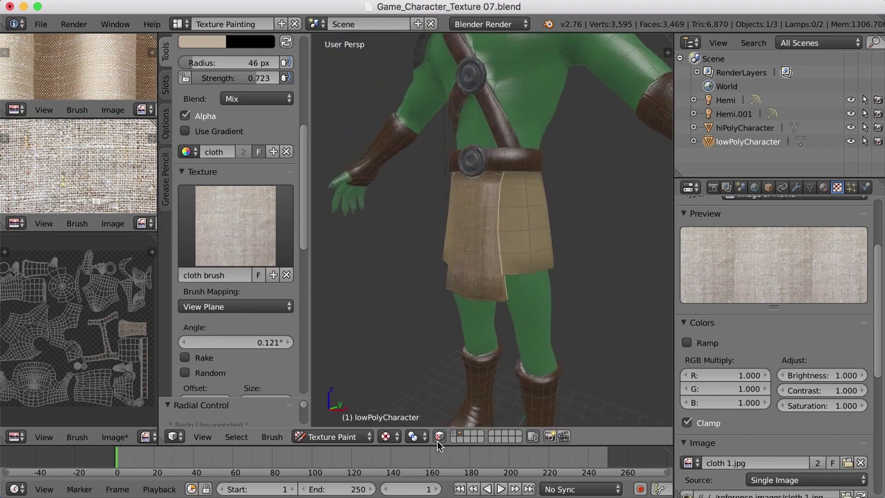
# Toggle face-selection masking off and back on, orbiting until the skirt's side panel faces the viewer
pyautogui.click(439, 437)
pyautogui.moveTo(509, 256); pyautogui.dragTo(507, 300, button='middle')
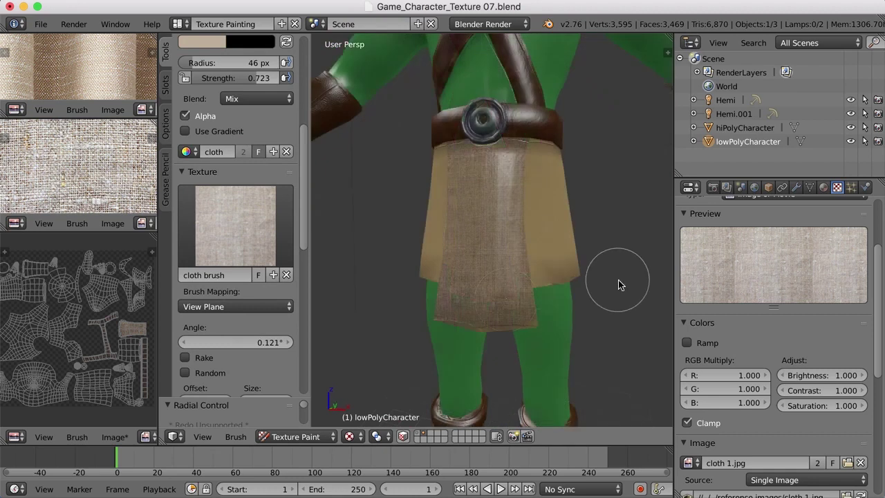
pyautogui.moveTo(619, 284); pyautogui.dragTo(583, 277, button='middle')
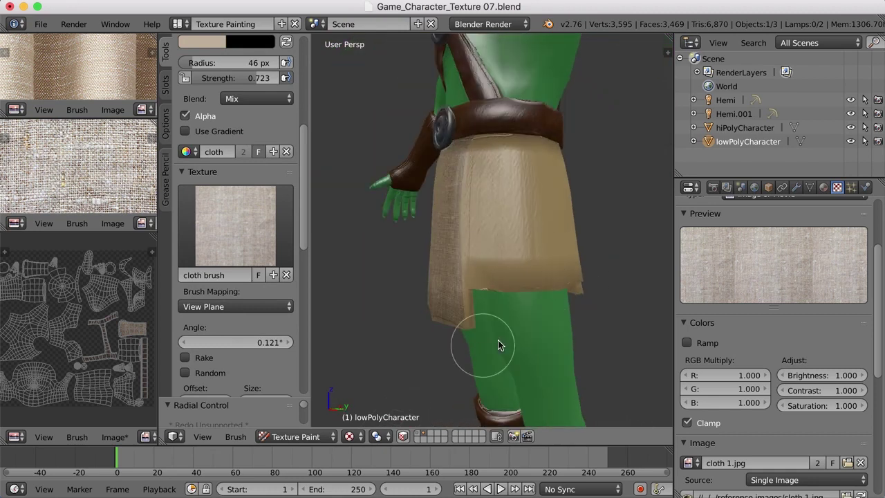
pyautogui.moveTo(500, 345); pyautogui.dragTo(484, 377, button='middle')
pyautogui.click(403, 436)
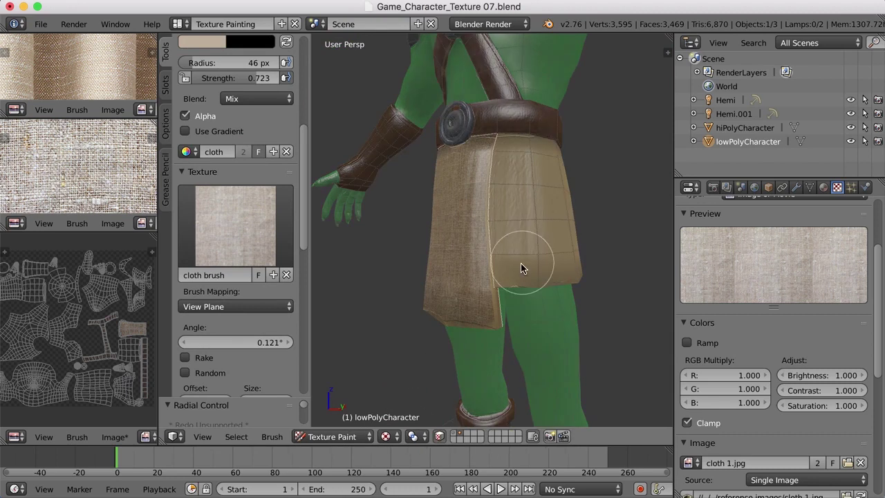
pyautogui.moveTo(537, 276); pyautogui.dragTo(507, 243, button='middle')
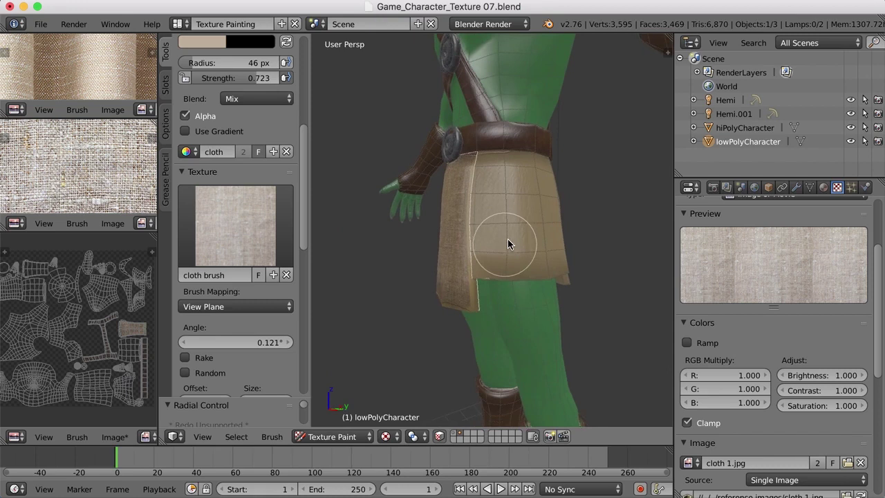
pyautogui.scroll(2, 509, 235)
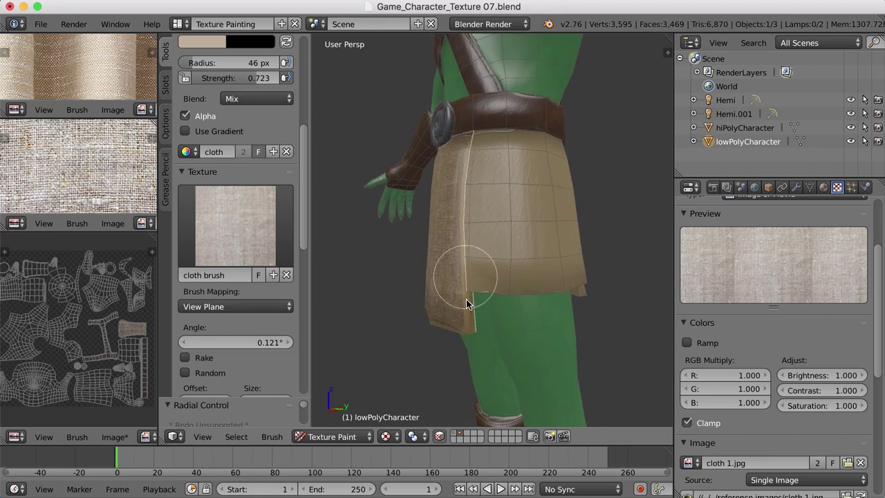
# Switch brush mapping to Stencil and stamp cloth texture onto the skirt's front
pyautogui.click(231, 306)
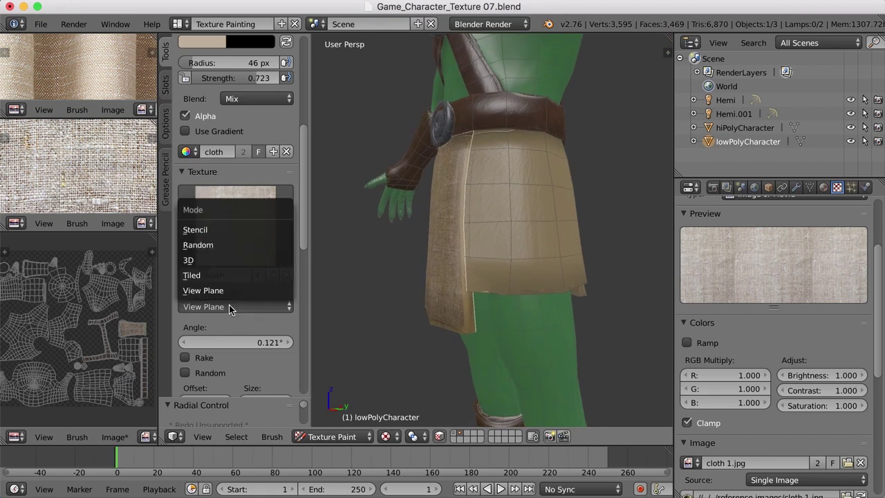
pyautogui.click(207, 229)
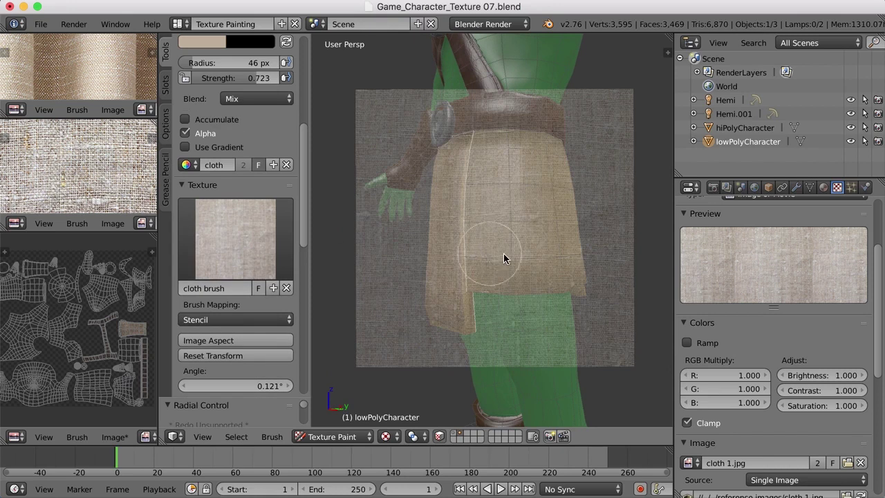
pyautogui.scroll(1, 518, 215)
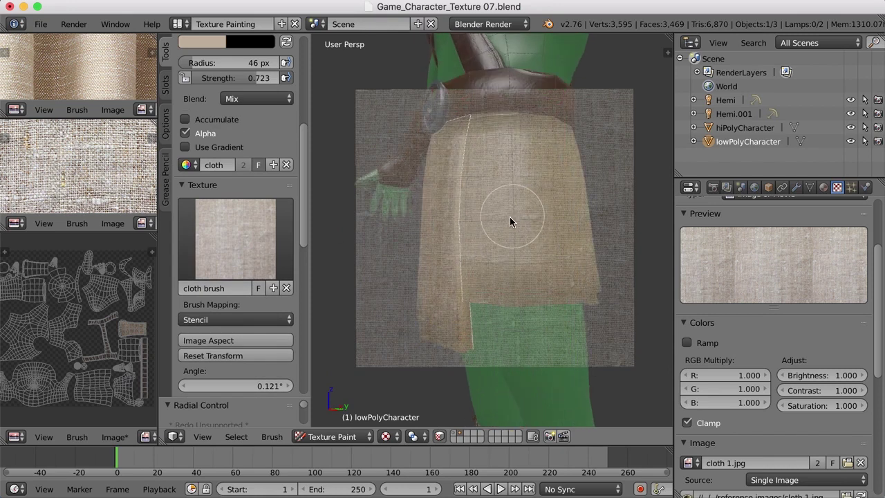
pyautogui.moveTo(524, 215); pyautogui.dragTo(507, 210)
# Shrink the brush radius to 27 px and orbit the skirt from below back to the front
pyautogui.press('[')
pyautogui.press('[')
pyautogui.press('[')
pyautogui.press('[')
pyautogui.press('[')
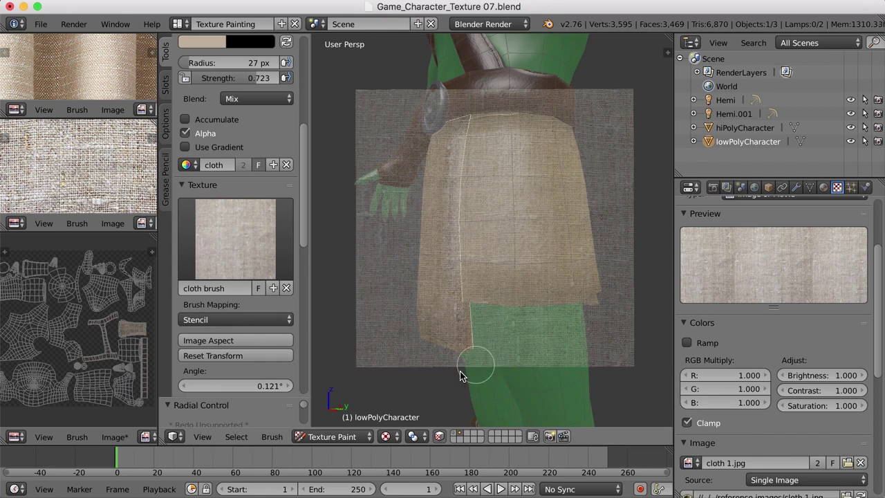
pyautogui.moveTo(462, 376); pyautogui.dragTo(497, 324, button='middle')
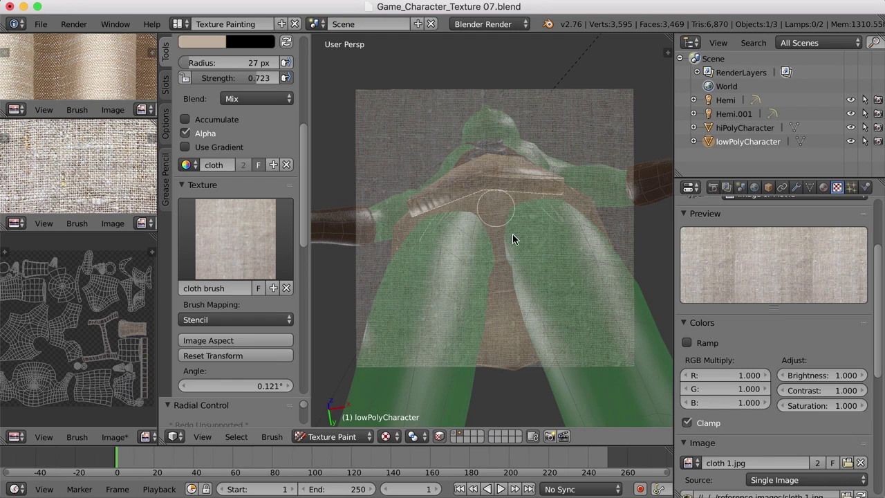
pyautogui.moveTo(405, 280); pyautogui.dragTo(466, 334, button='middle')
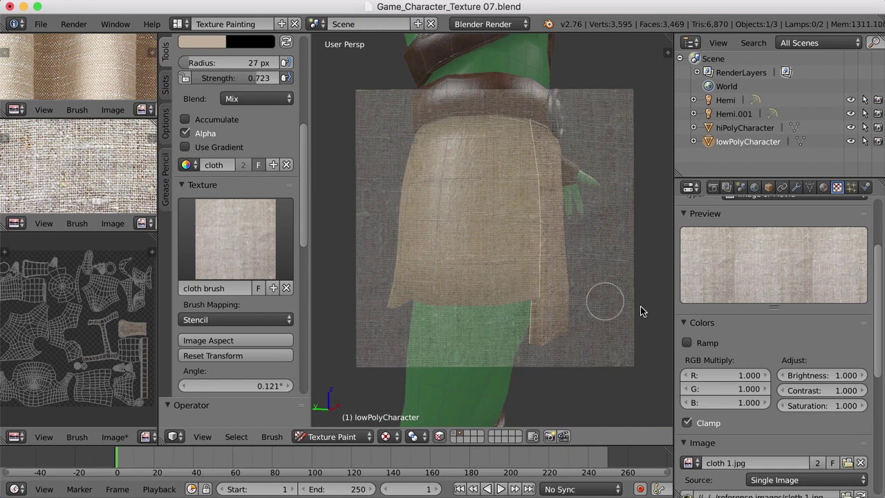
pyautogui.moveTo(636, 338); pyautogui.dragTo(539, 310, button='middle')
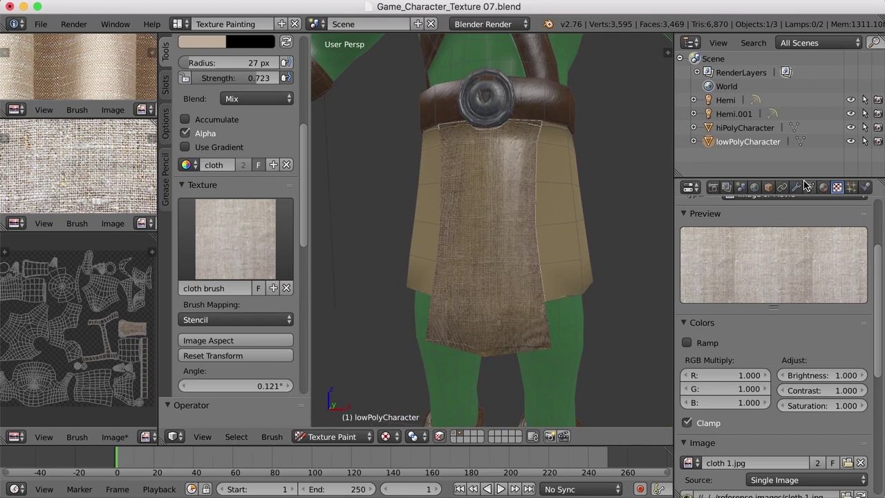
pyautogui.scroll(-6, 556, 291)
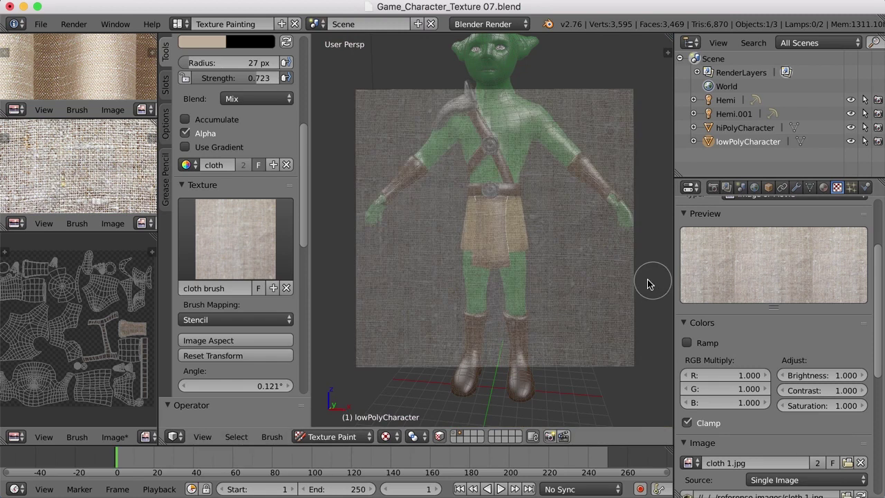
# From a three-quarter view, deselect all and select only the skirt side panel's linked faces
pyautogui.moveTo(626, 283); pyautogui.dragTo(577, 292, button='middle')
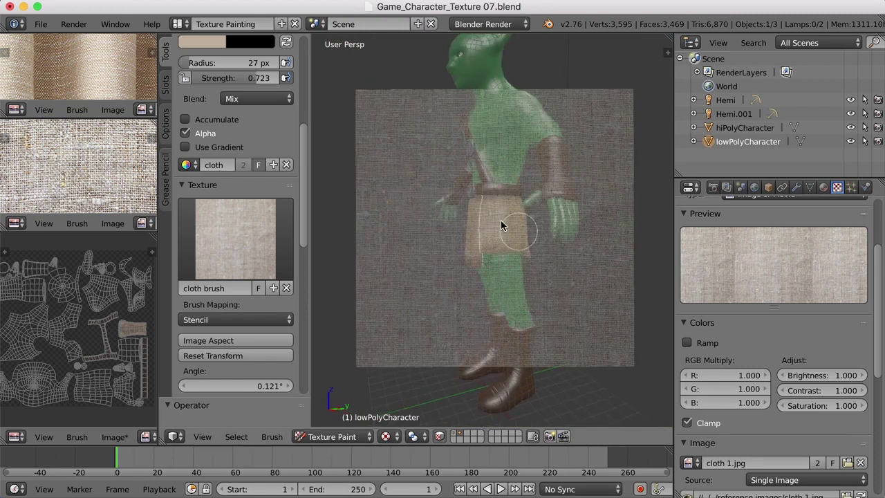
pyautogui.scroll(6, 519, 177)
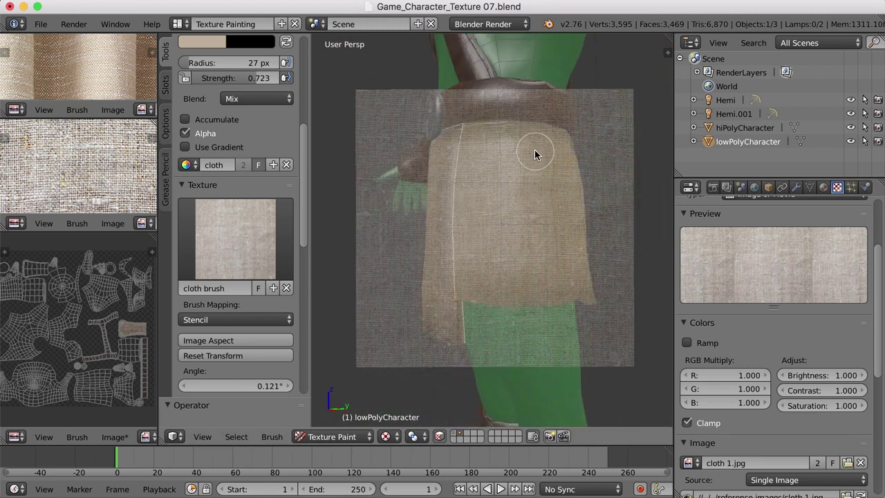
pyautogui.moveTo(535, 150); pyautogui.dragTo(536, 219, button='middle')
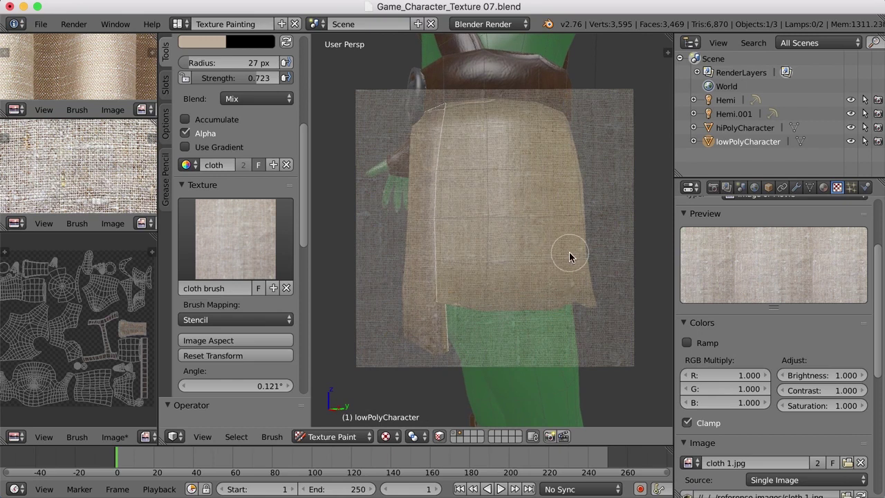
pyautogui.press('a')
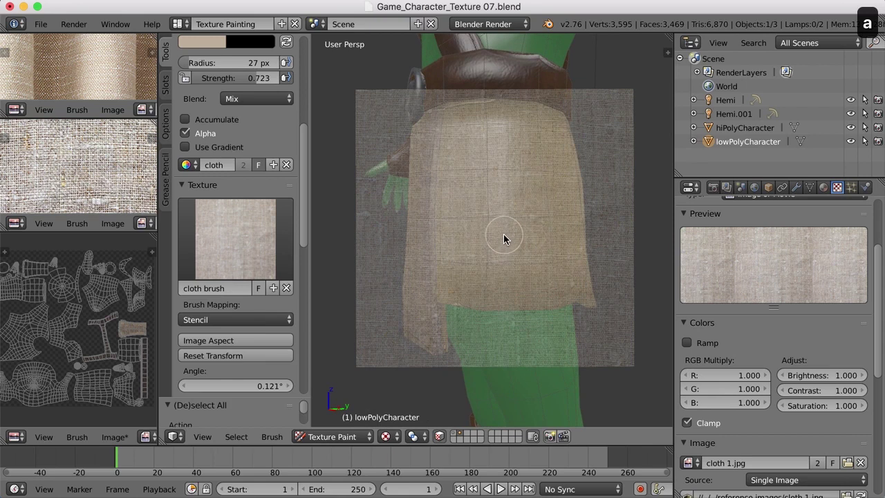
pyautogui.press('l')
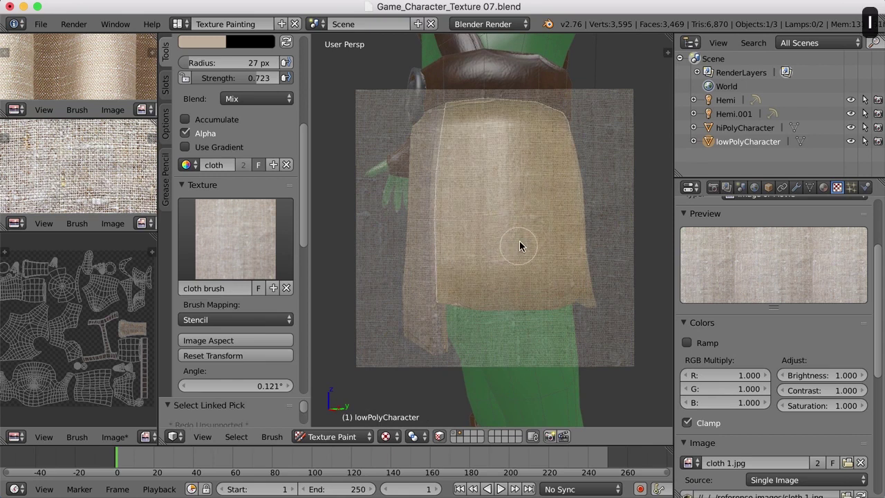
# Set the brush radius to 61 px and paint cloth texture along the side panel's top edge and across it
pyautogui.moveTo(576, 262); pyautogui.dragTo(561, 254, button='middle')
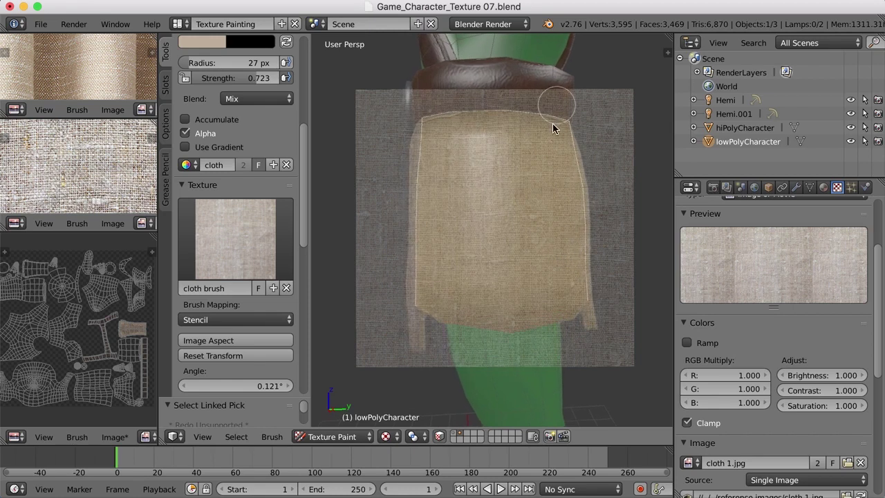
pyautogui.press('f')
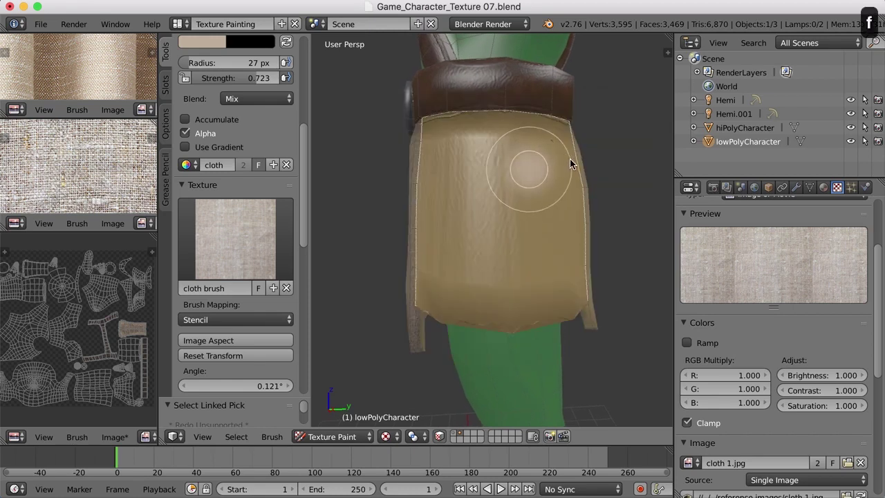
pyautogui.click(570, 159)
pyautogui.moveTo(596, 145)
pyautogui.mouseDown()
pyautogui.moveTo(581, 128)
pyautogui.moveTo(563, 134)
pyautogui.moveTo(497, 124)
pyautogui.moveTo(455, 129)
pyautogui.moveTo(427, 148)
pyautogui.mouseUp()
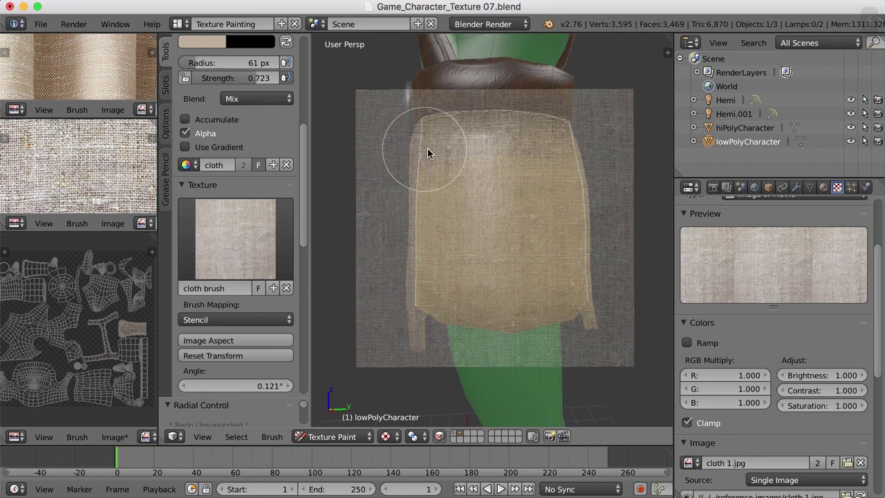
pyautogui.moveTo(596, 172)
pyautogui.mouseDown()
pyautogui.moveTo(423, 176)
pyautogui.moveTo(446, 193)
pyautogui.moveTo(569, 202)
pyautogui.moveTo(549, 177)
pyautogui.moveTo(431, 197)
pyautogui.moveTo(430, 303)
pyautogui.moveTo(516, 304)
pyautogui.moveTo(576, 281)
pyautogui.moveTo(566, 219)
pyautogui.moveTo(476, 265)
pyautogui.moveTo(435, 250)
pyautogui.moveTo(566, 252)
pyautogui.moveTo(551, 173)
pyautogui.moveTo(479, 250)
pyautogui.mouseUp()
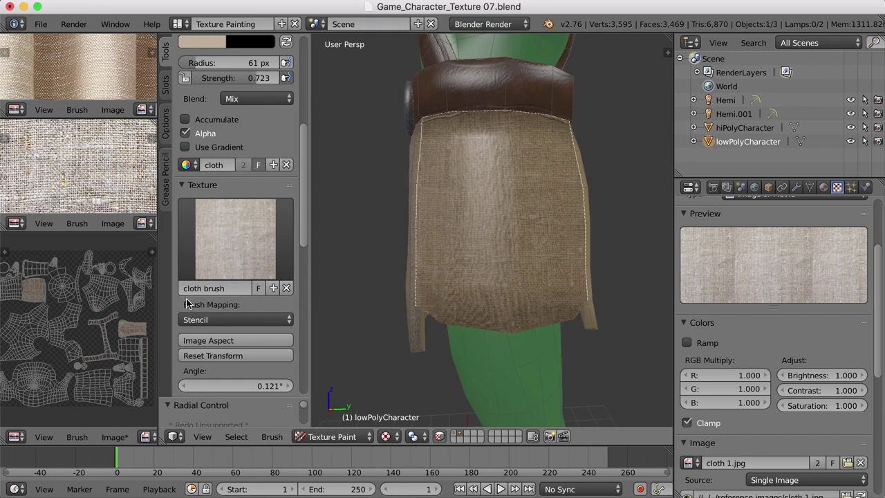
pyautogui.moveTo(608, 262); pyautogui.dragTo(527, 262, button='middle')
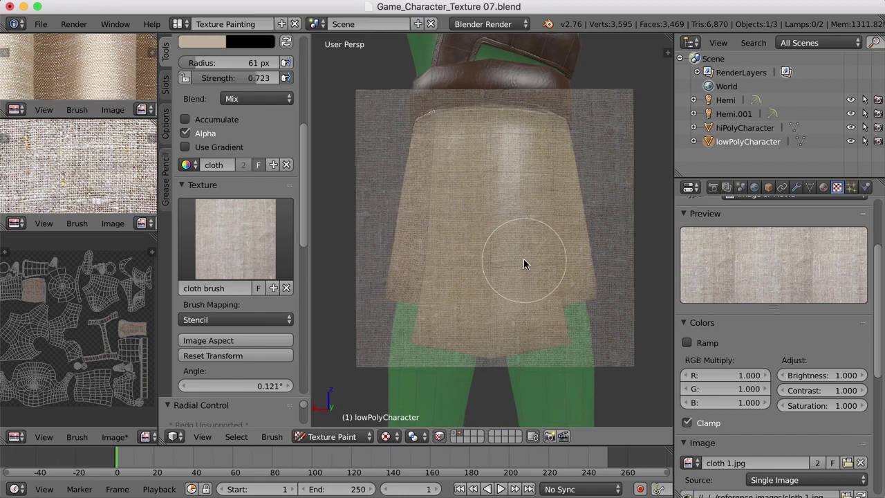
# Mask the next skirt panel by its linked faces and paint cloth texture across it
pyautogui.press('a')
pyautogui.press('l')
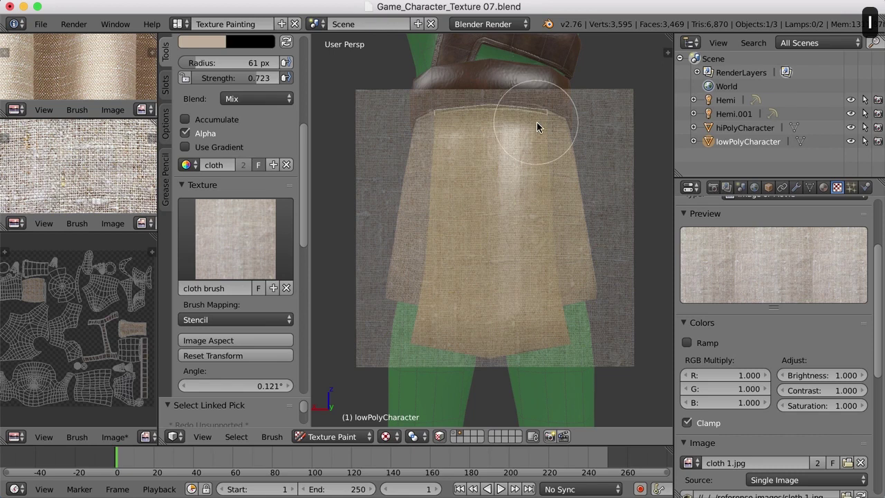
pyautogui.moveTo(496, 125)
pyautogui.mouseDown()
pyautogui.moveTo(560, 176)
pyautogui.moveTo(447, 181)
pyautogui.moveTo(444, 194)
pyautogui.moveTo(549, 215)
pyautogui.mouseUp()
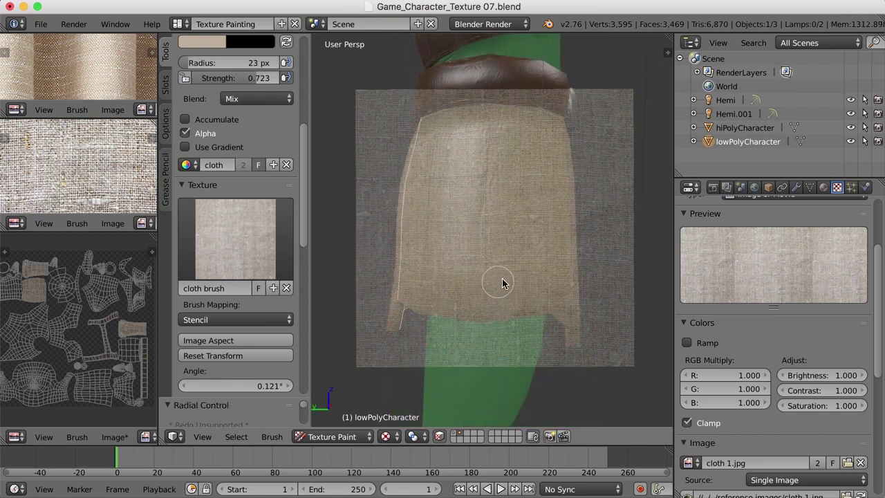
# Reselect the connected skirt panel, enlarge the brush to 72 px and paint its upper half
pyautogui.press('a')
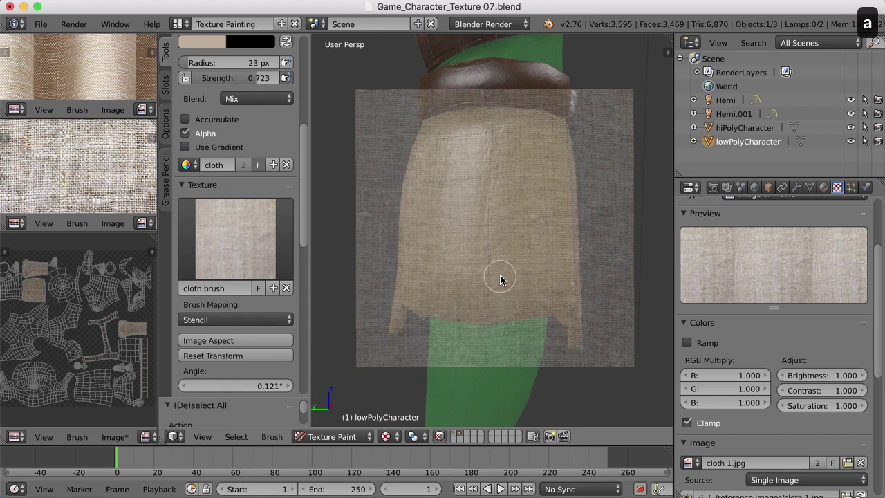
pyautogui.press('l')
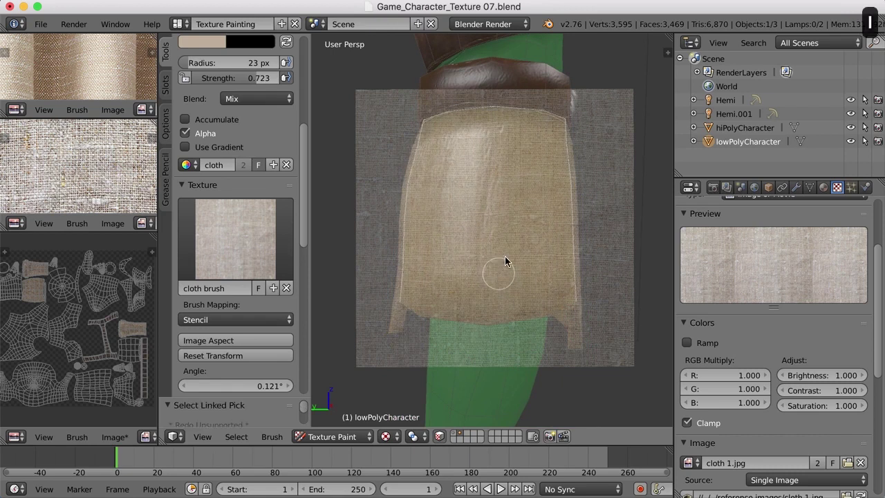
pyautogui.press('f')
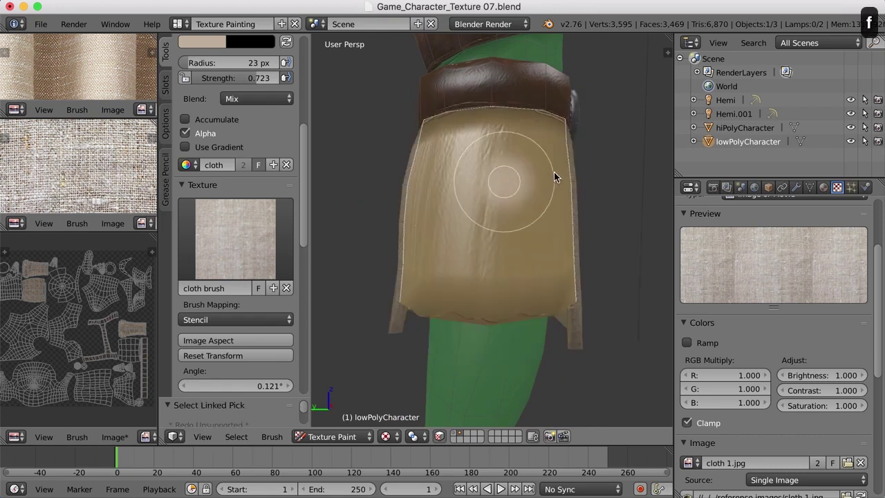
pyautogui.click(554, 172)
pyautogui.moveTo(560, 133)
pyautogui.mouseDown()
pyautogui.moveTo(459, 127)
pyautogui.moveTo(430, 158)
pyautogui.moveTo(517, 142)
pyautogui.moveTo(572, 179)
pyautogui.moveTo(442, 181)
pyautogui.moveTo(439, 204)
pyautogui.moveTo(549, 205)
pyautogui.moveTo(515, 240)
pyautogui.moveTo(390, 240)
pyautogui.moveTo(565, 282)
pyautogui.moveTo(477, 294)
pyautogui.moveTo(382, 290)
pyautogui.moveTo(539, 323)
pyautogui.mouseUp()
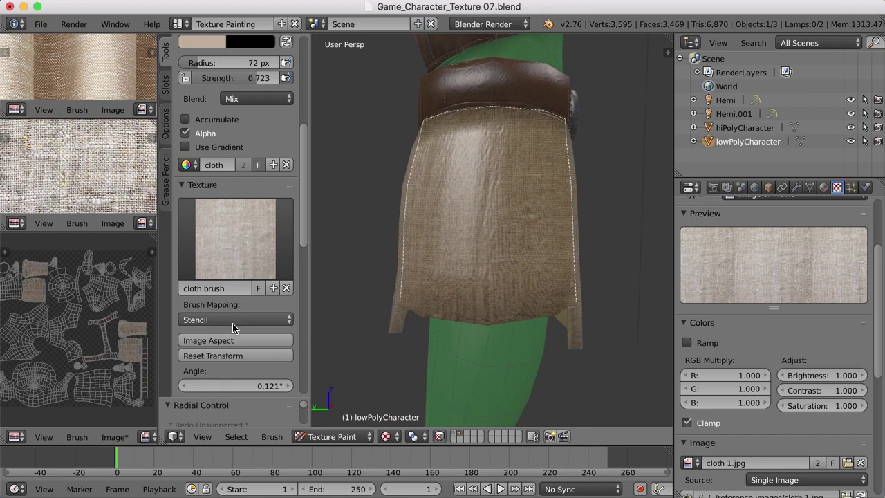
# Switch brush mapping back to View Plane, deselect all faces and turn off face-selection masking
pyautogui.click(233, 320)
pyautogui.click(219, 304)
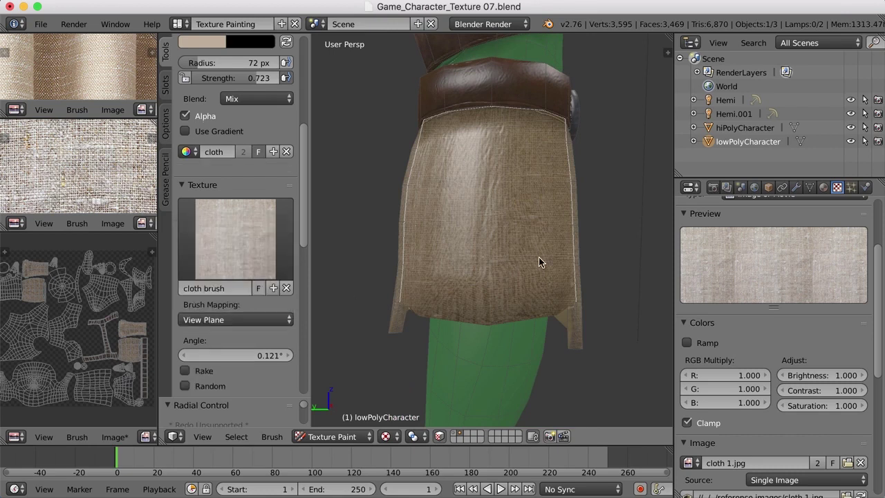
pyautogui.press('a')
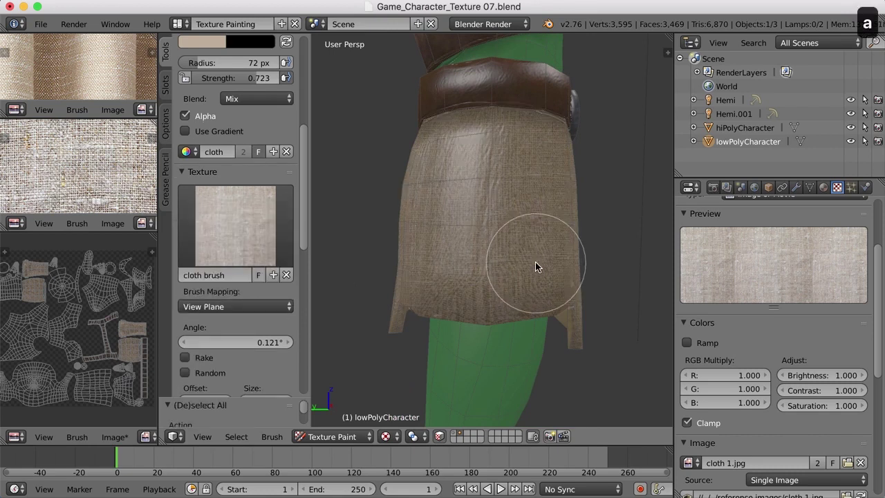
pyautogui.click(439, 436)
# Zoom out and orbit so the whole goblin is framed from the front
pyautogui.scroll(-3, 538, 246)
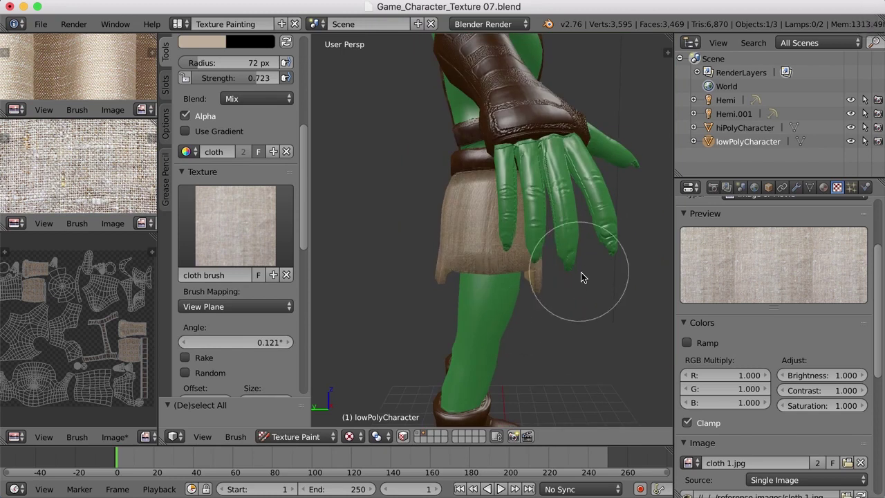
pyautogui.scroll(-5, 581, 277)
pyautogui.moveTo(517, 297); pyautogui.dragTo(521, 267, button='middle')
pyautogui.scroll(-2, 521, 267)
pyautogui.moveTo(521, 310)
pyautogui.mouseDown(button='middle')
pyautogui.moveTo(523, 300)
pyautogui.moveTo(567, 298)
pyautogui.moveTo(526, 311)
pyautogui.moveTo(470, 298)
pyautogui.moveTo(407, 308)
pyautogui.moveTo(533, 302)
pyautogui.moveTo(520, 317)
pyautogui.mouseUp(button='middle')
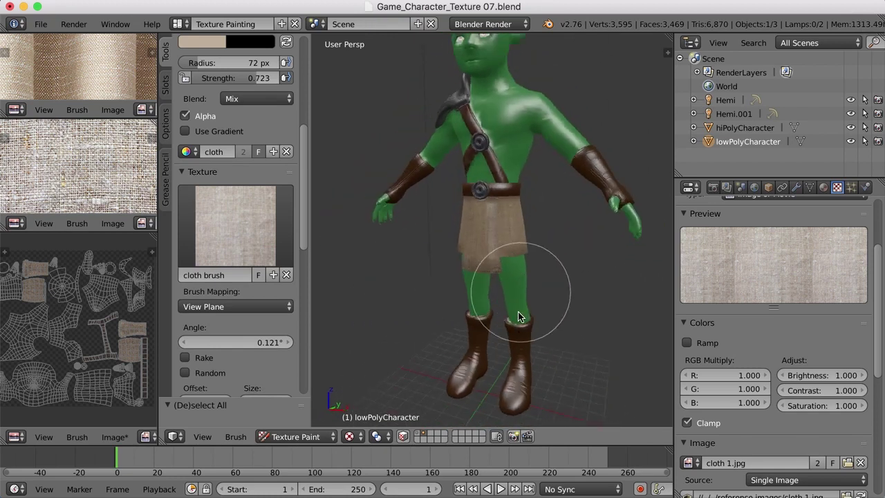
pyautogui.scroll(-2, 515, 311)
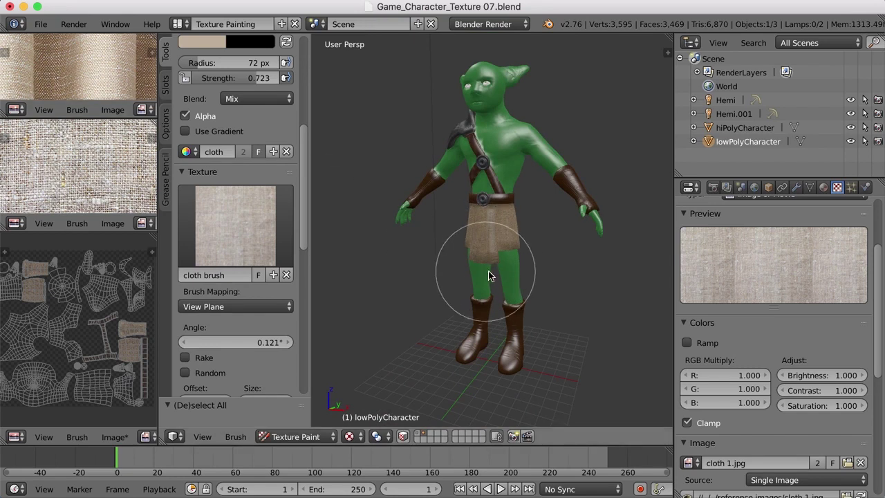
pyautogui.scroll(5, 501, 296)
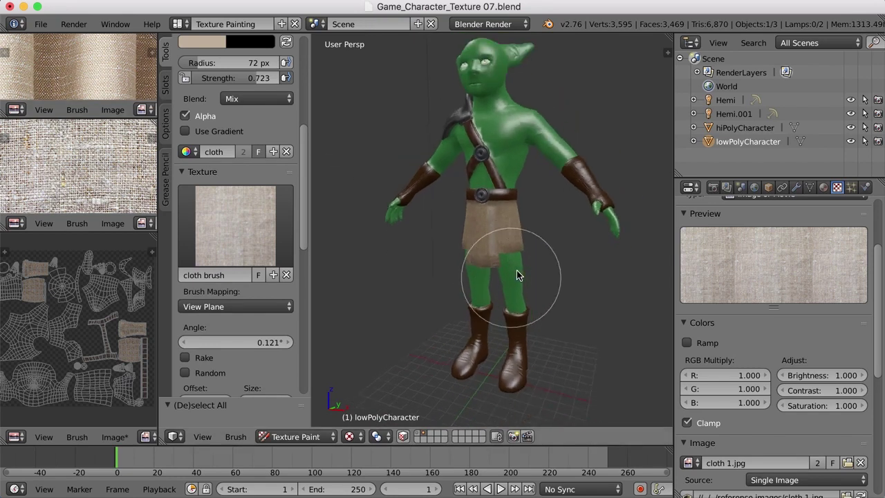
pyautogui.moveTo(542, 294)
pyautogui.mouseDown(button='middle')
pyautogui.moveTo(511, 293)
pyautogui.moveTo(541, 300)
pyautogui.moveTo(512, 284)
pyautogui.mouseUp(button='middle')
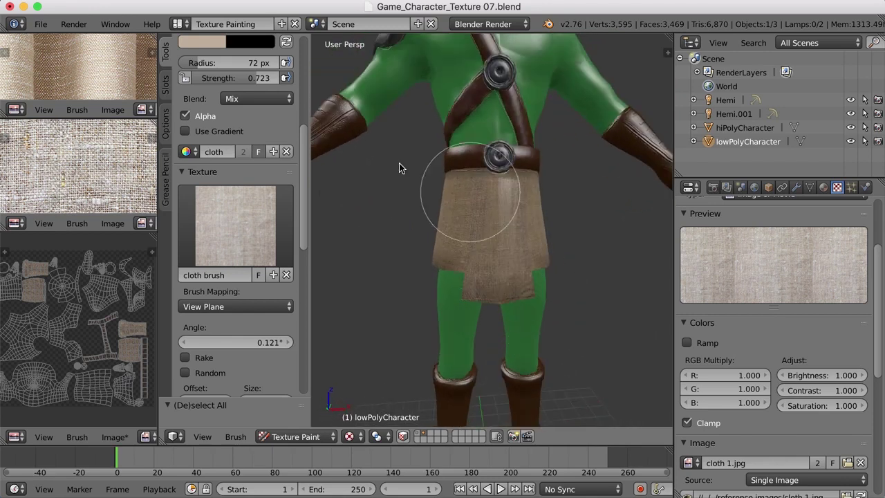
pyautogui.moveTo(304, 214); pyautogui.dragTo(319, 136)
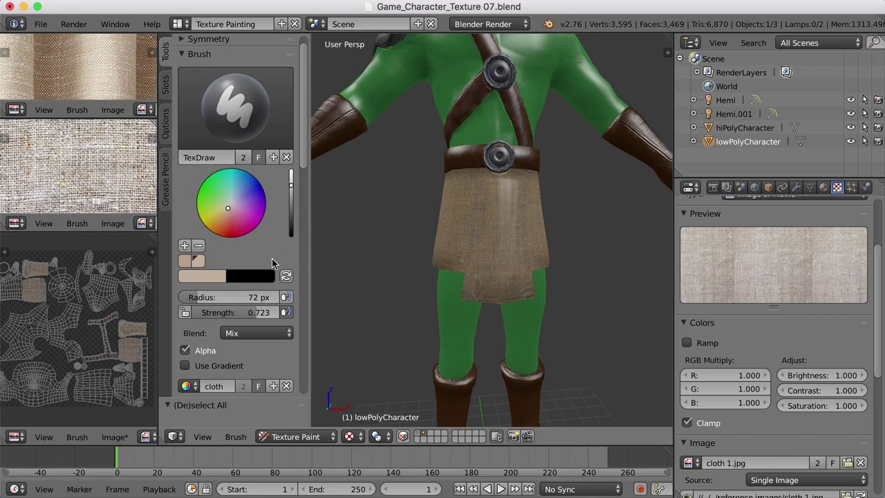
# Unlink the 'cloth brush' texture from the paint brush, leaving an empty texture slot
pyautogui.scroll(-7, 235, 260)
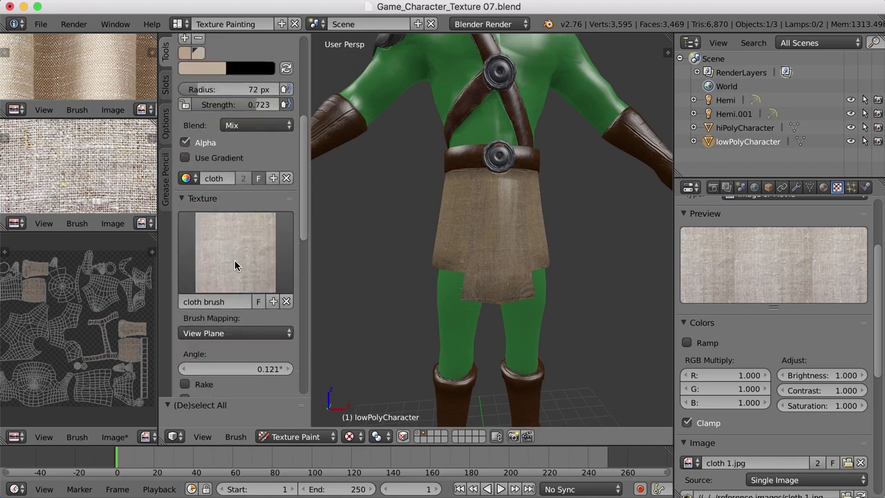
pyautogui.click(287, 303)
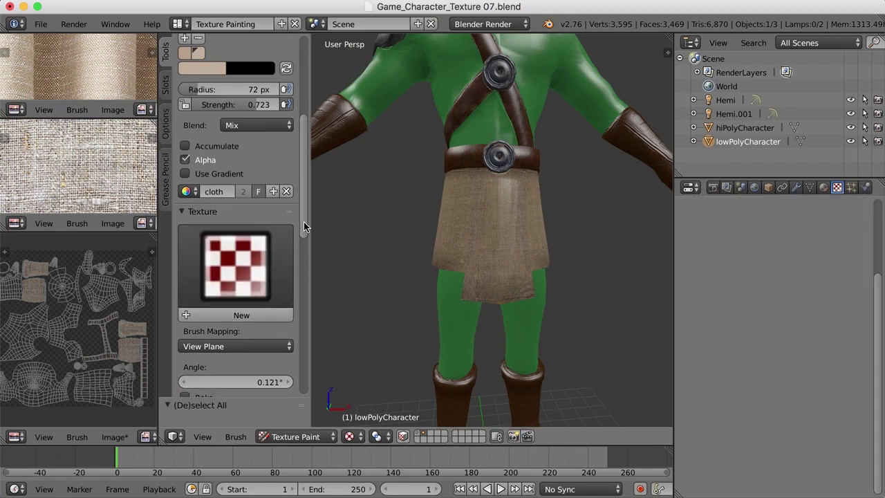
pyautogui.moveTo(304, 222)
pyautogui.mouseDown()
pyautogui.moveTo(309, 173)
pyautogui.moveTo(303, 354)
pyautogui.moveTo(316, 340)
pyautogui.mouseUp()
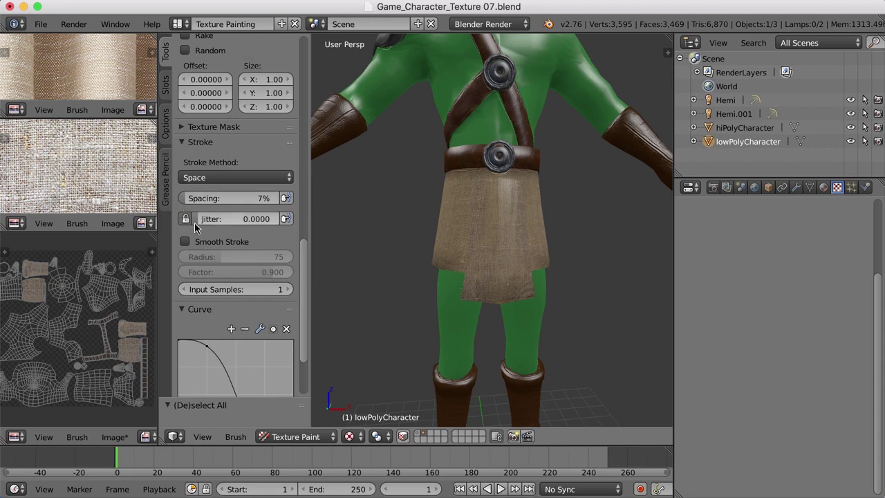
pyautogui.moveTo(303, 332); pyautogui.dragTo(327, 119)
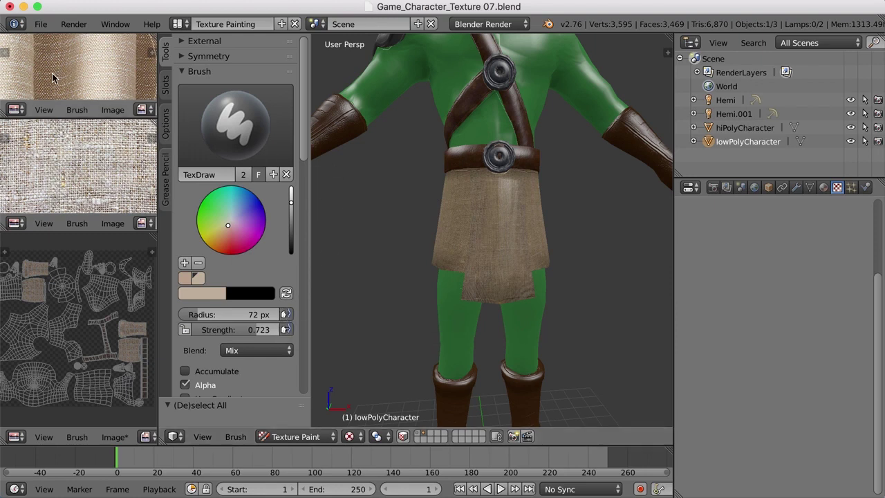
# Sample a brown shade from the cloth reference as the brush colour and pan over the skirt UV islands
pyautogui.press('s')
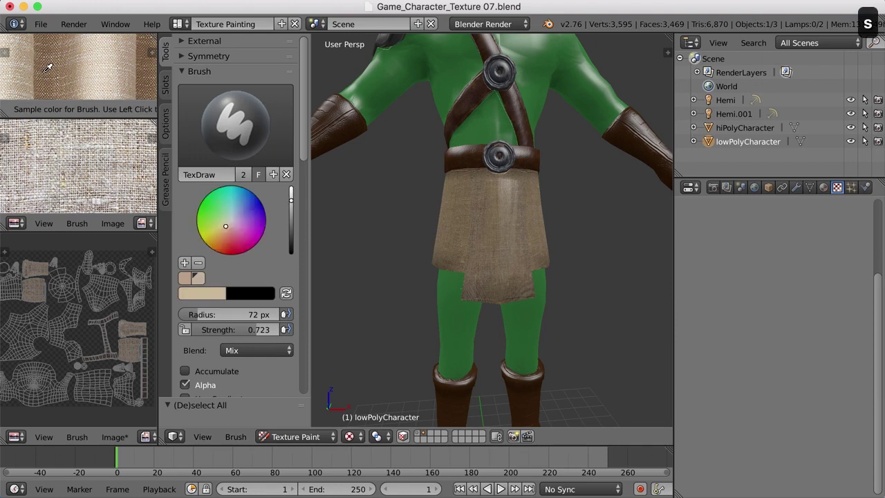
pyautogui.keyDown('ctrl'); pyautogui.click(48, 67); pyautogui.keyUp('ctrl')
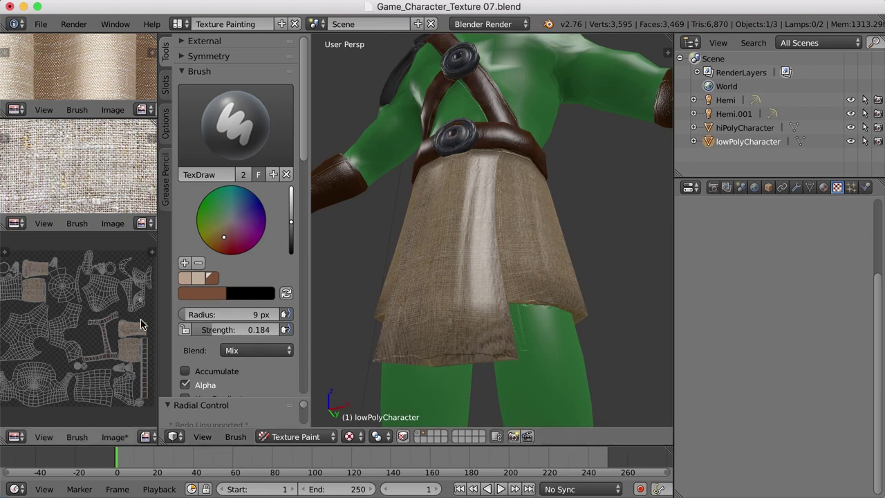
pyautogui.scroll(4, 132, 326)
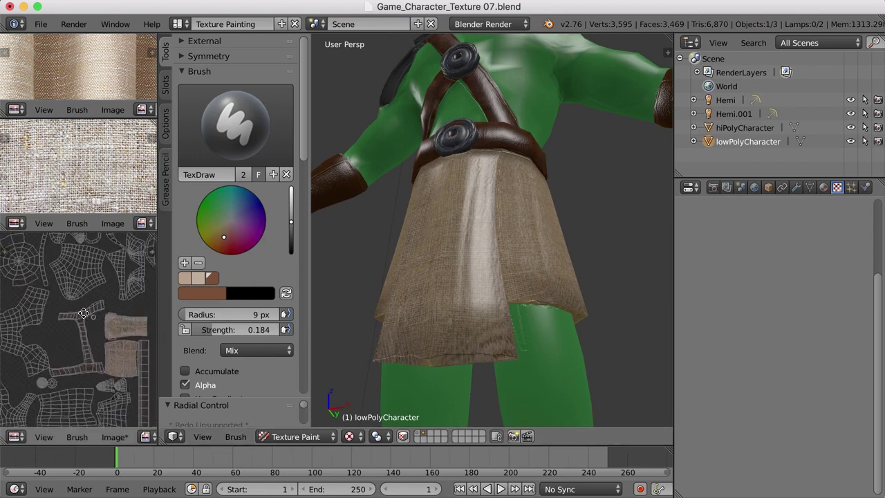
pyautogui.scroll(5, 121, 323)
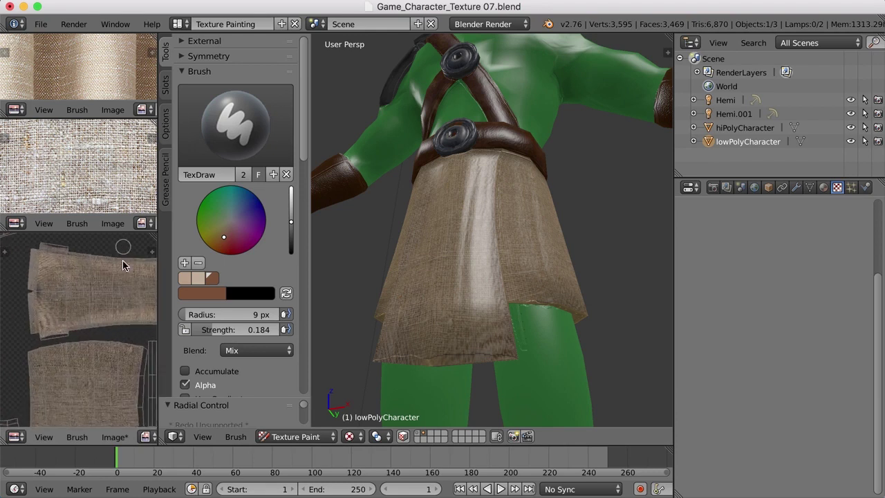
pyautogui.moveTo(117, 318); pyautogui.dragTo(118, 310, button='middle')
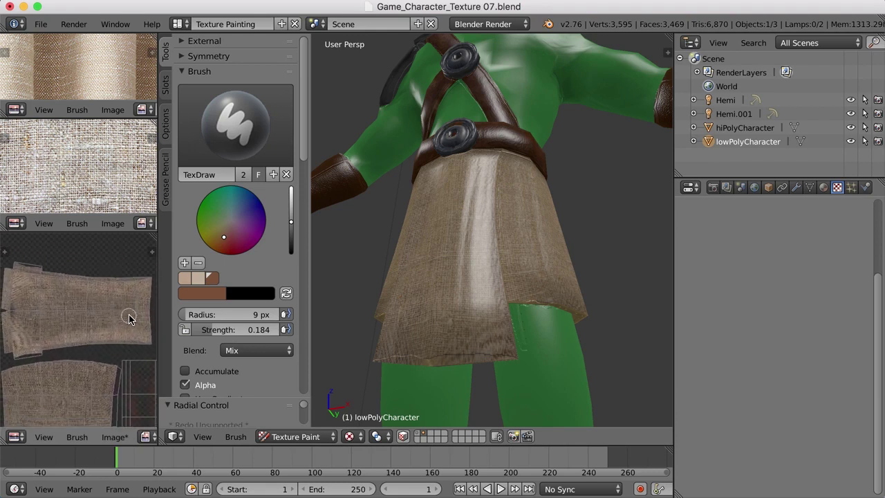
# Orbit around the goblin to view the skirt front, shoulders, straps and legs
pyautogui.moveTo(498, 174); pyautogui.dragTo(523, 192, button='middle')
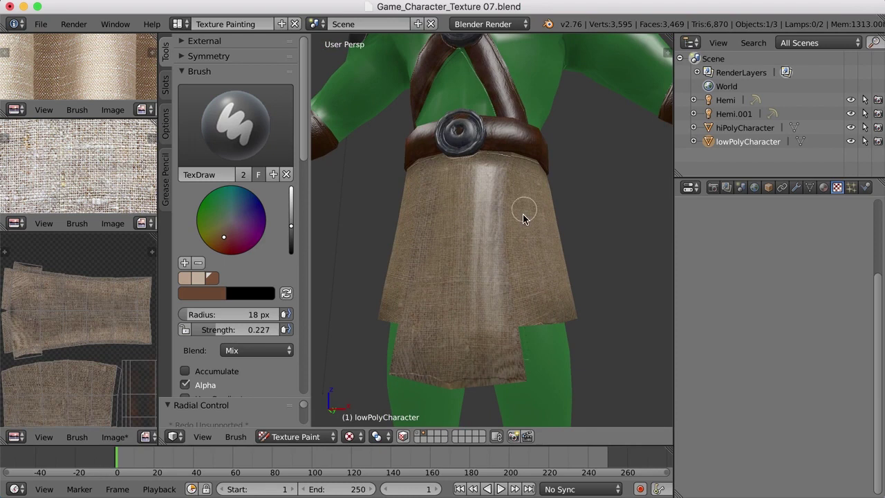
pyautogui.moveTo(524, 212); pyautogui.dragTo(528, 200, button='middle')
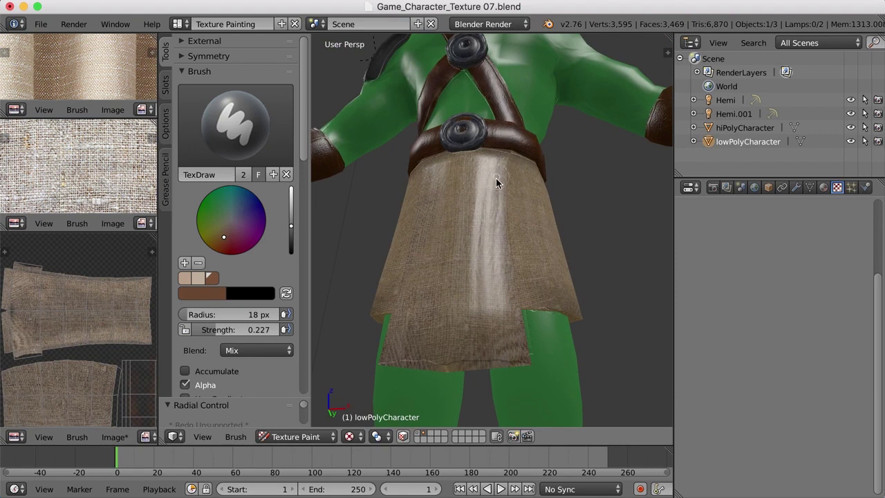
pyautogui.moveTo(502, 347)
pyautogui.mouseDown(button='middle')
pyautogui.moveTo(563, 173)
pyautogui.moveTo(467, 94)
pyautogui.moveTo(470, 148)
pyautogui.mouseUp(button='middle')
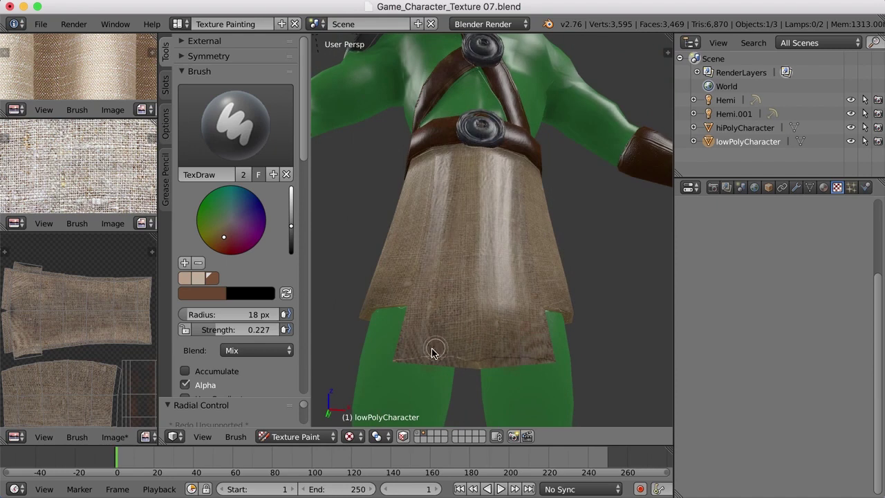
pyautogui.moveTo(529, 261); pyautogui.dragTo(519, 283, button='middle')
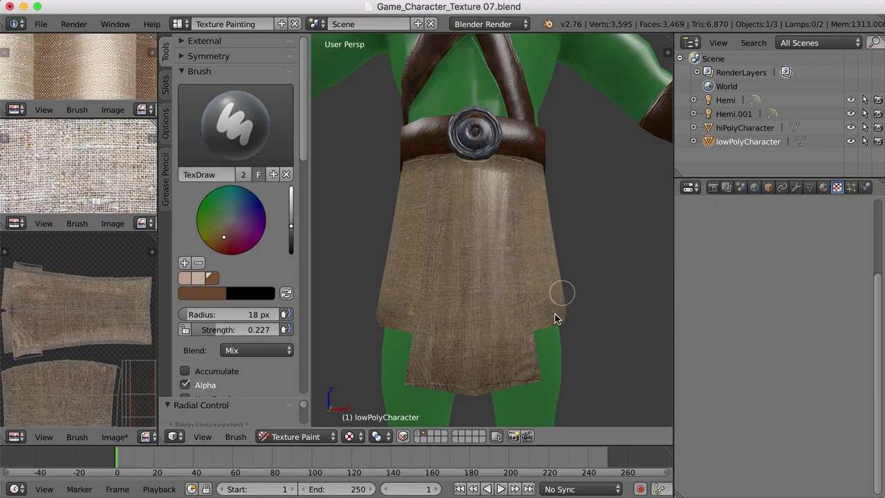
pyautogui.moveTo(560, 316)
pyautogui.mouseDown(button='middle')
pyautogui.moveTo(555, 302)
pyautogui.moveTo(546, 310)
pyautogui.mouseUp(button='middle')
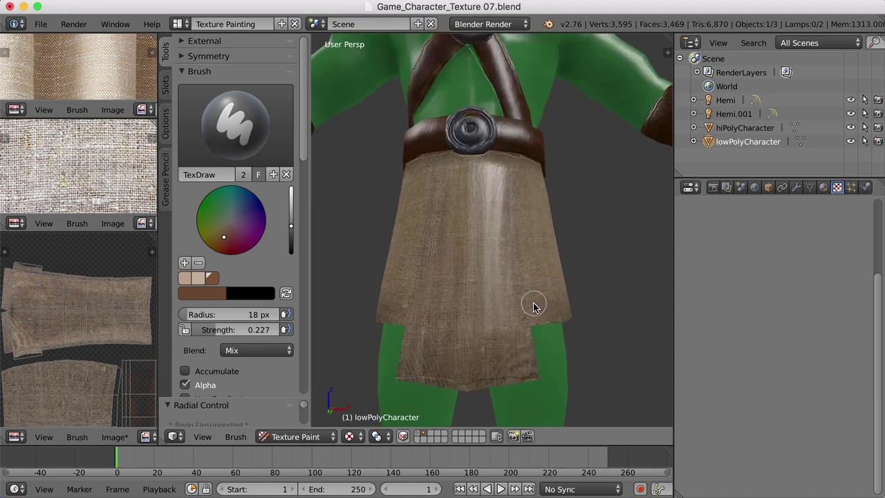
pyautogui.keyDown('shift'); pyautogui.moveTo(529, 307); pyautogui.dragTo(540, 244, button='middle'); pyautogui.keyUp('shift')
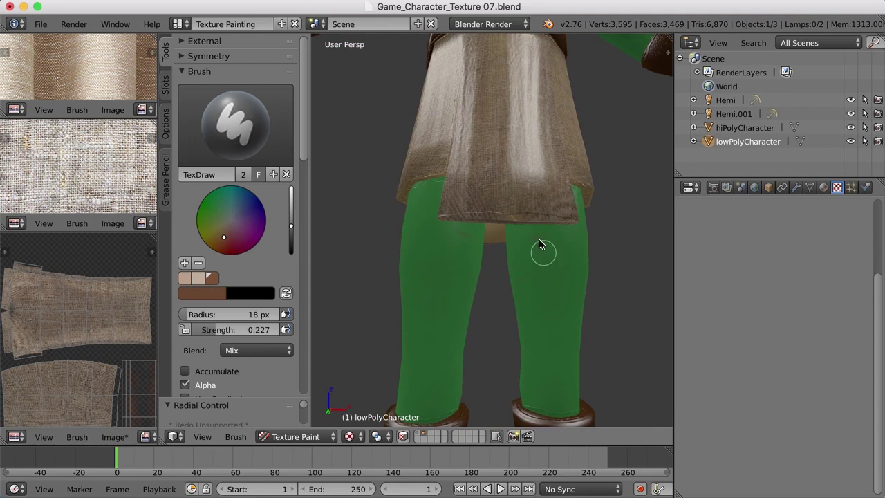
pyautogui.moveTo(574, 276); pyautogui.dragTo(533, 237, button='middle')
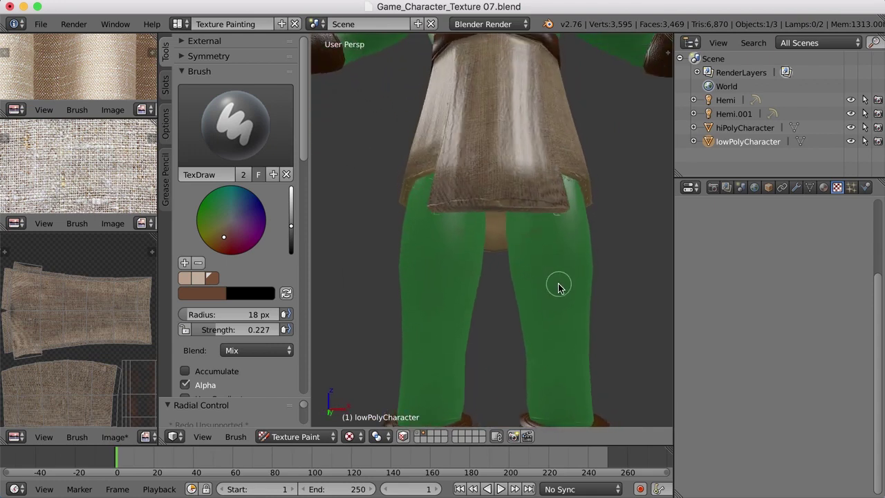
# Undo the green strokes, enable face-selection masking and select only the upper skirt panel's faces
pyautogui.press('super+z')
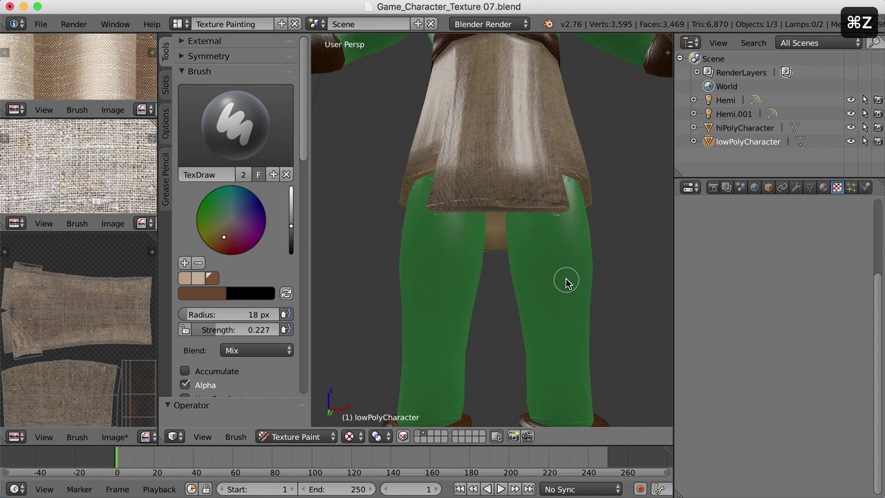
pyautogui.press('super+z')
pyautogui.press('super+z')
pyautogui.press('super+z')
pyautogui.press('super+z')
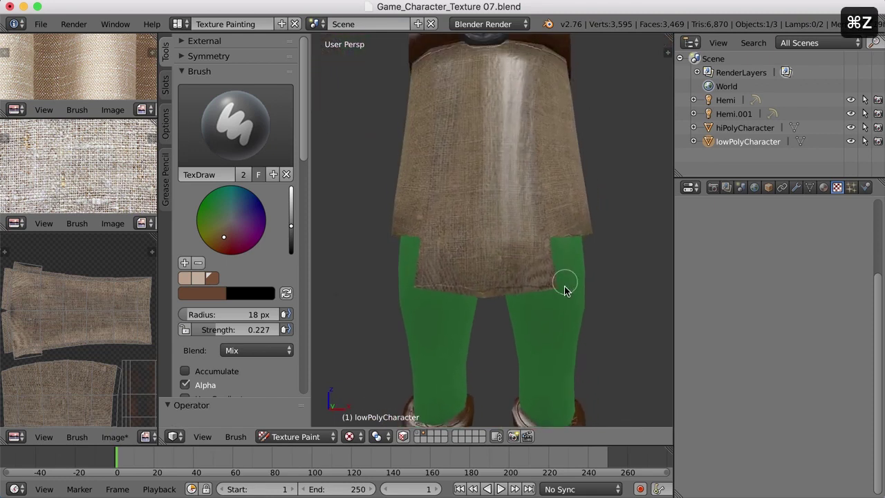
pyautogui.keyDown('shift'); pyautogui.scroll(2, 546, 294); pyautogui.keyUp('shift')
pyautogui.click(403, 436)
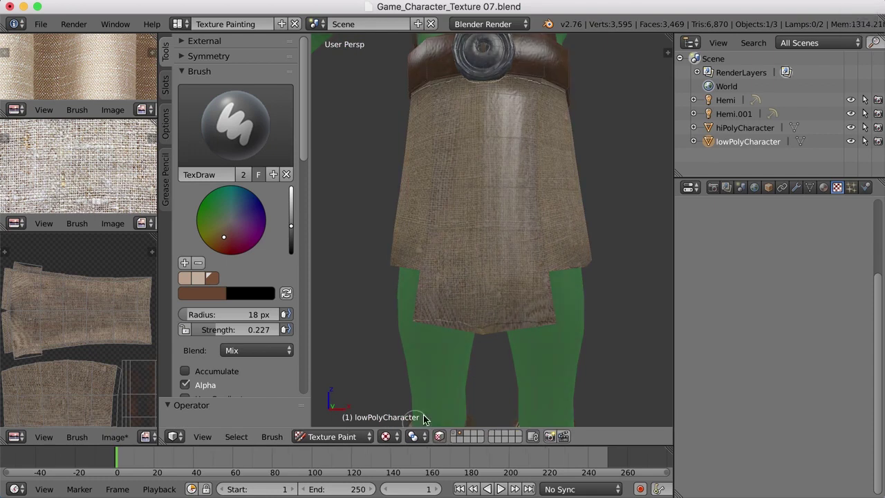
pyautogui.press('a')
pyautogui.press('a')
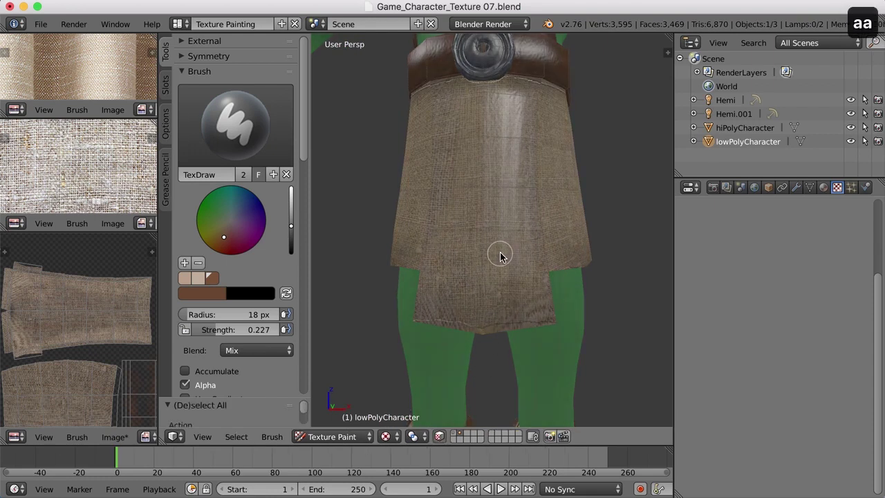
pyautogui.press('l')
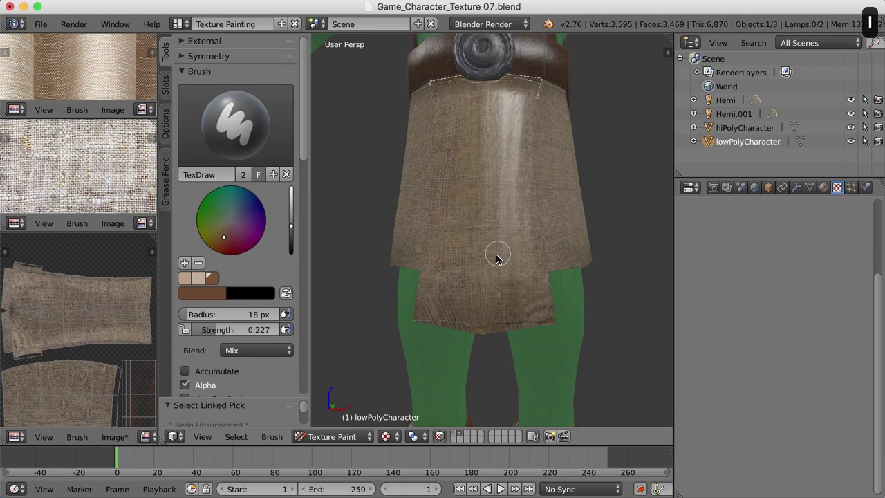
# Orbit from below, above and the front to check the selected skirt panel
pyautogui.moveTo(486, 293); pyautogui.dragTo(503, 283, button='middle')
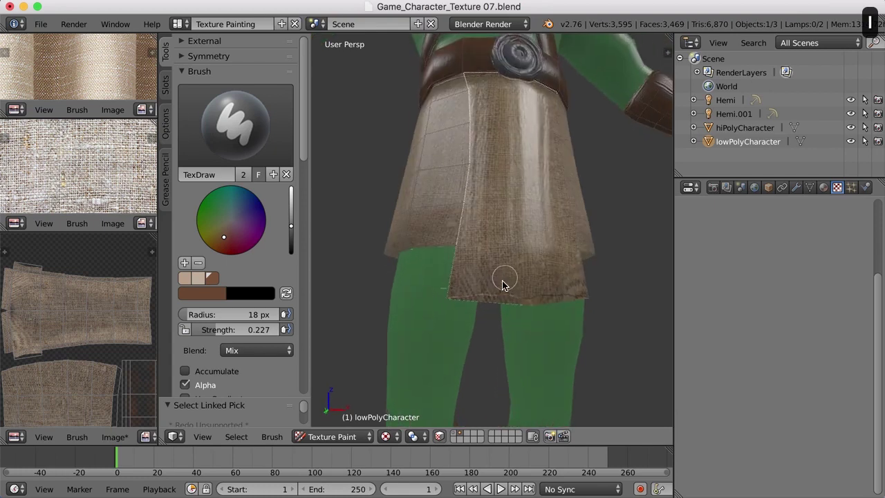
pyautogui.moveTo(550, 320); pyautogui.dragTo(533, 303, button='middle')
pyautogui.moveTo(556, 175)
pyautogui.mouseDown(button='middle')
pyautogui.moveTo(560, 197)
pyautogui.moveTo(560, 178)
pyautogui.mouseUp(button='middle')
pyautogui.moveTo(520, 157); pyautogui.dragTo(526, 151, button='middle')
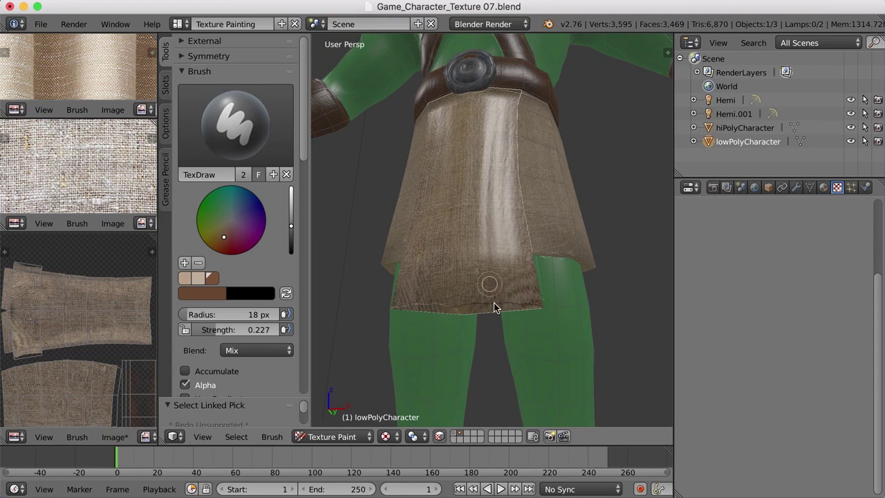
pyautogui.moveTo(493, 306); pyautogui.dragTo(533, 224, button='middle')
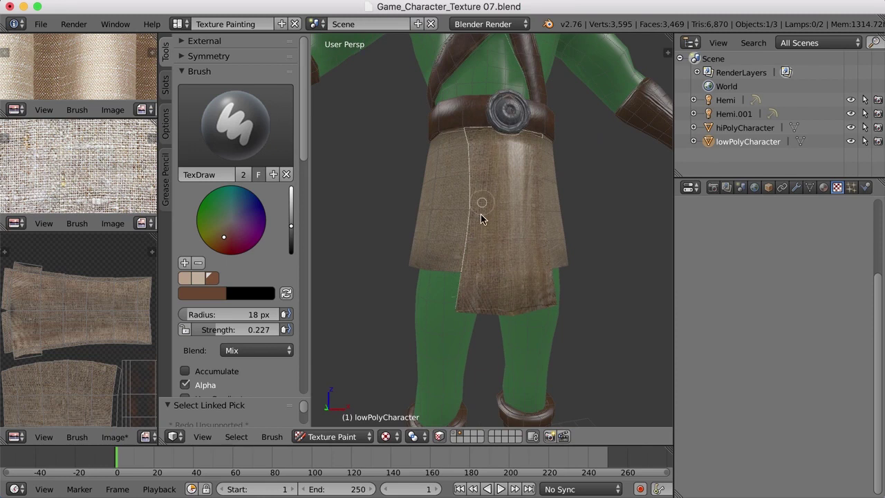
pyautogui.moveTo(470, 300); pyautogui.dragTo(520, 301, button='middle')
pyautogui.moveTo(495, 153)
pyautogui.mouseDown(button='middle')
pyautogui.moveTo(519, 168)
pyautogui.moveTo(495, 206)
pyautogui.moveTo(530, 200)
pyautogui.mouseUp(button='middle')
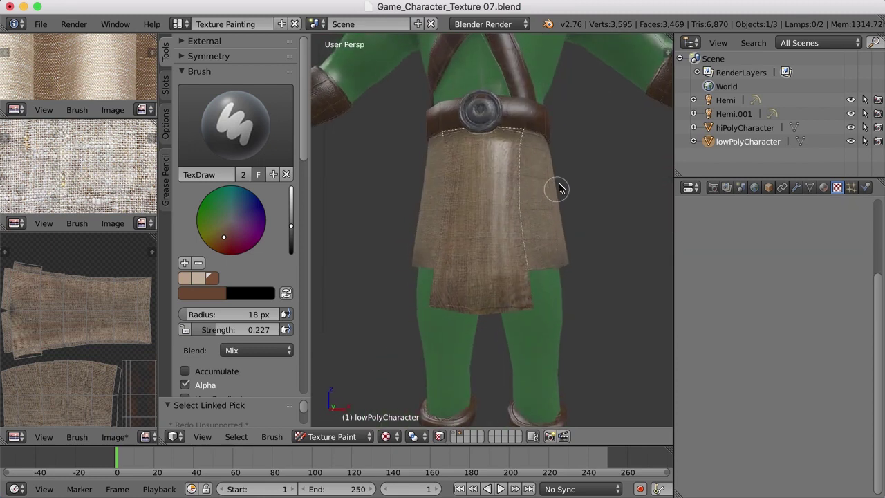
# Pick the light beige palette colour and zoom in on the skirt
pyautogui.click(198, 284)
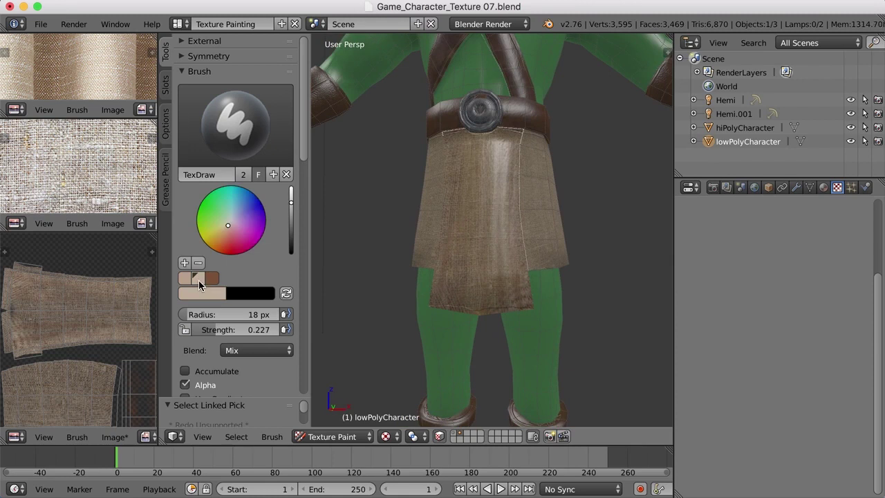
pyautogui.moveTo(493, 208); pyautogui.dragTo(504, 243, button='middle')
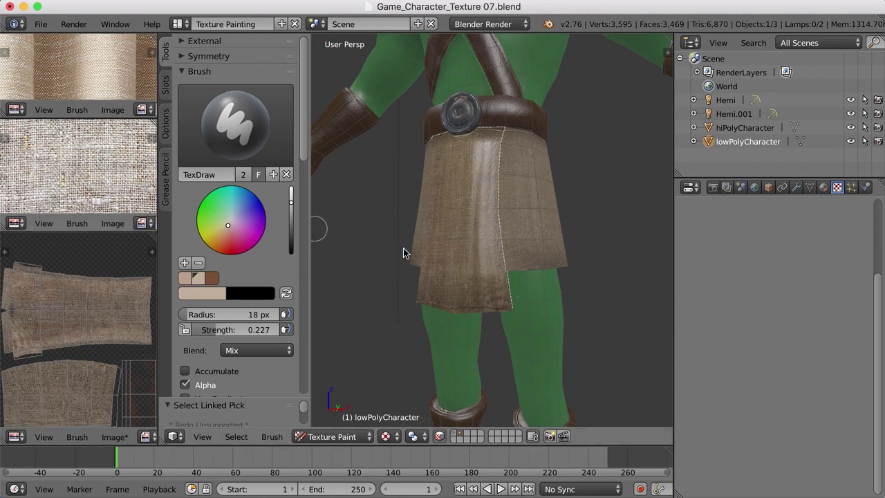
pyautogui.moveTo(538, 259); pyautogui.dragTo(543, 254, button='middle')
pyautogui.keyDown('ctrl'); pyautogui.moveTo(501, 170); pyautogui.dragTo(489, 112, button='middle'); pyautogui.keyUp('ctrl')
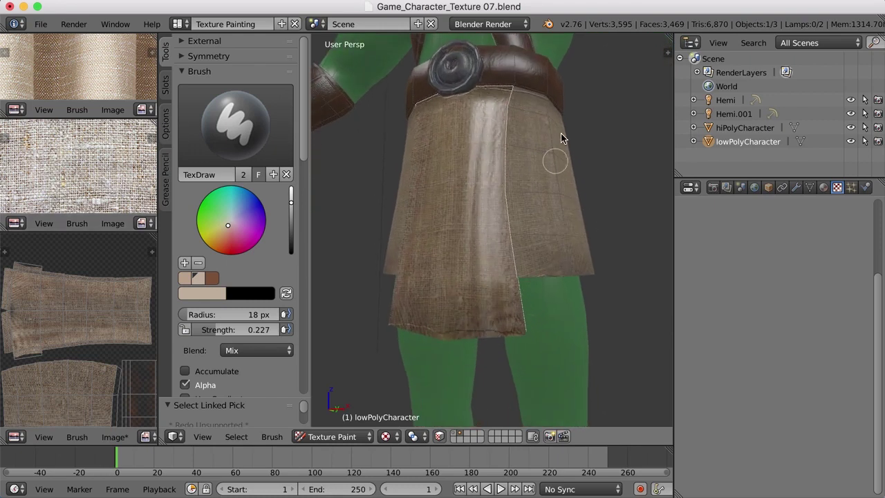
# Paint pale vertical highlight streaks down the skirt's folds, including the centre and front fold
pyautogui.moveTo(519, 164); pyautogui.dragTo(521, 152, button='middle')
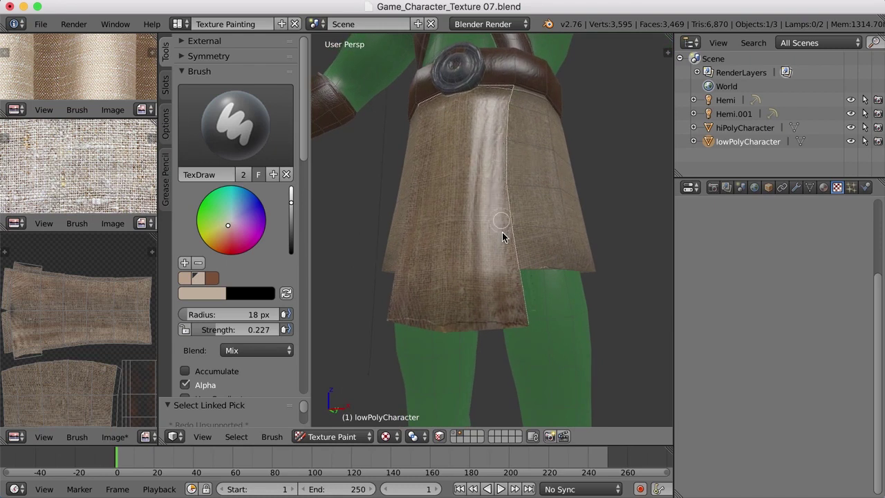
pyautogui.moveTo(560, 259); pyautogui.dragTo(566, 257, button='middle')
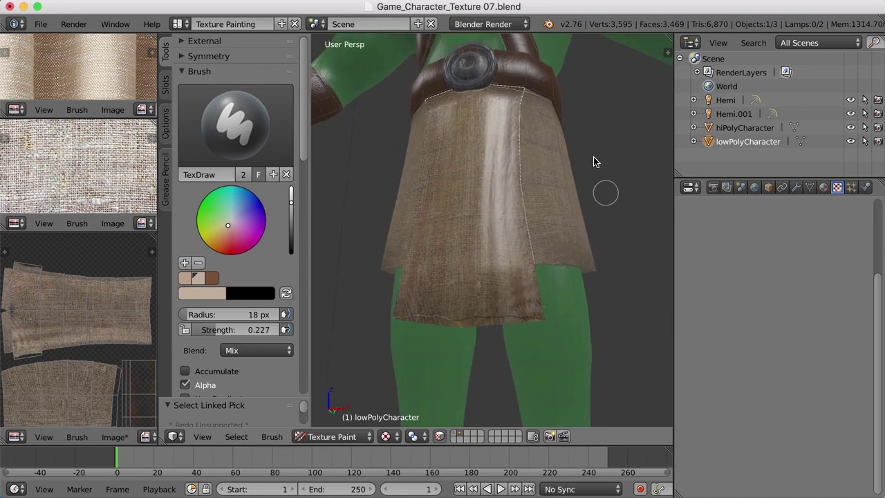
pyautogui.moveTo(548, 177); pyautogui.dragTo(549, 144, button='middle')
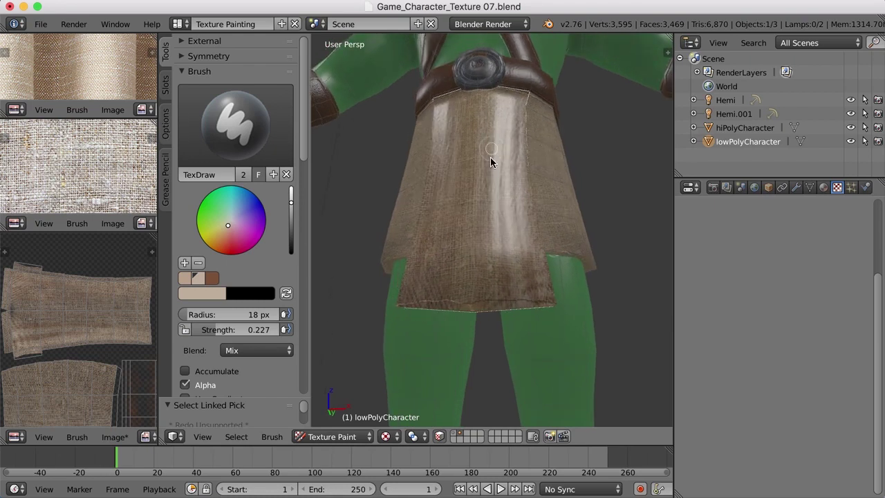
pyautogui.moveTo(496, 310); pyautogui.dragTo(547, 256, button='middle')
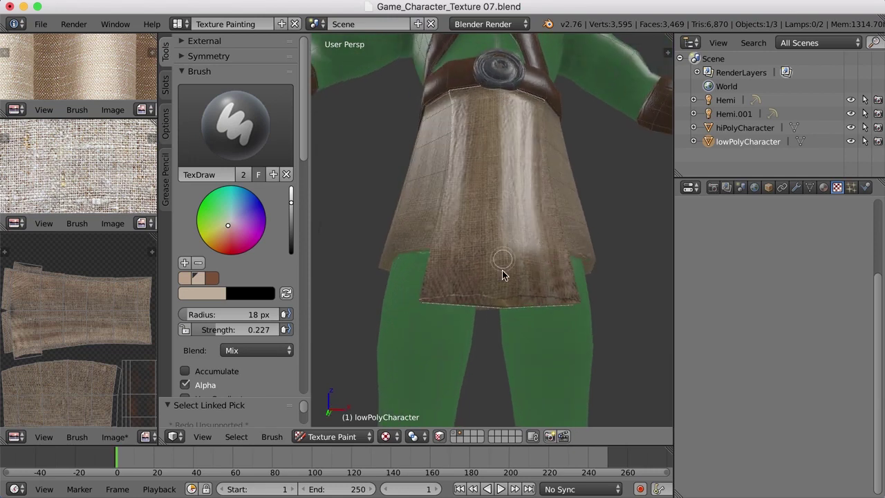
pyautogui.scroll(-5, 532, 263)
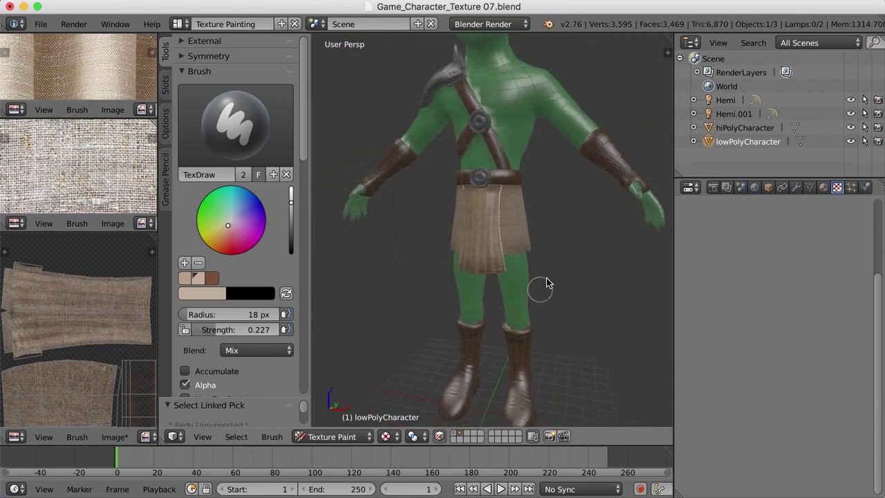
# Turn off face-selection masking and orbit to inspect the painted skirt from the front and side
pyautogui.scroll(3, 546, 283)
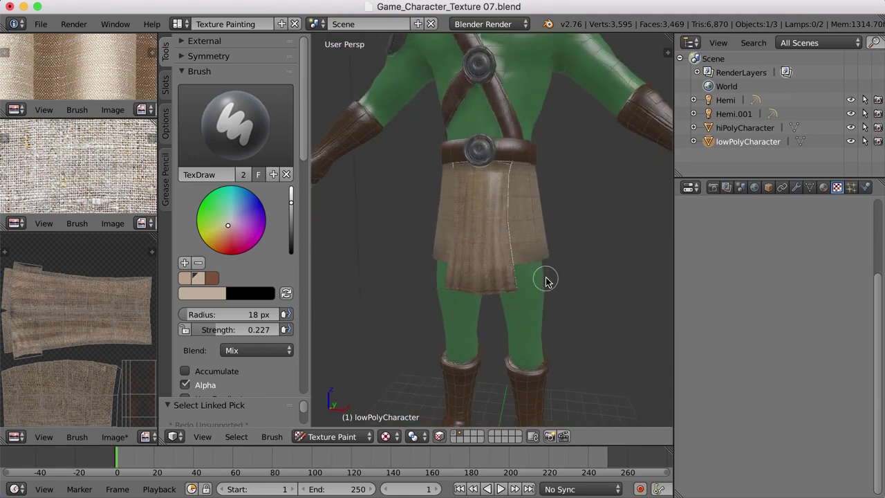
pyautogui.click(439, 437)
pyautogui.moveTo(563, 293); pyautogui.dragTo(559, 274, button='middle')
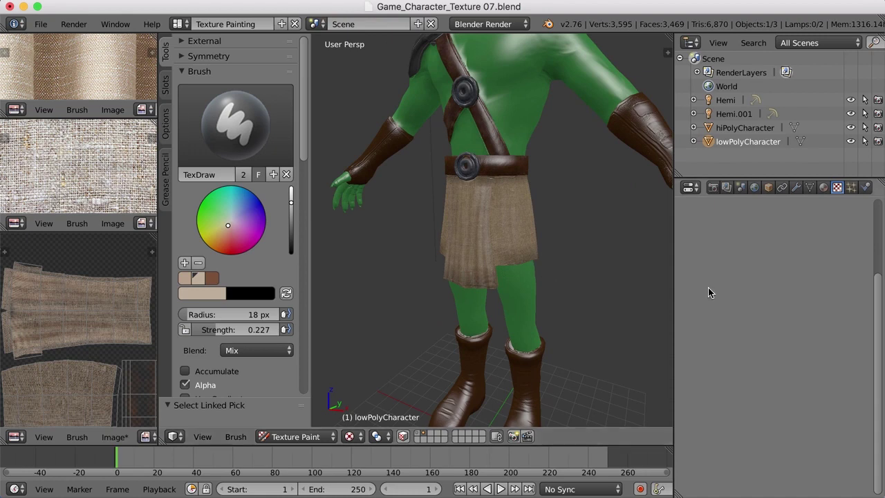
pyautogui.moveTo(593, 277)
pyautogui.mouseDown(button='middle')
pyautogui.moveTo(606, 284)
pyautogui.moveTo(585, 292)
pyautogui.moveTo(607, 283)
pyautogui.mouseUp(button='middle')
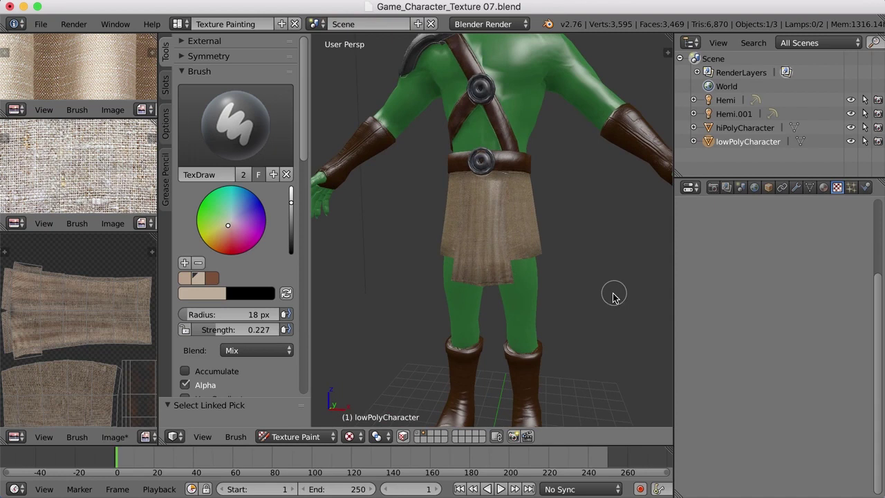
pyautogui.moveTo(615, 297)
pyautogui.mouseDown(button='middle')
pyautogui.moveTo(585, 300)
pyautogui.moveTo(593, 293)
pyautogui.moveTo(593, 300)
pyautogui.moveTo(602, 256)
pyautogui.moveTo(580, 274)
pyautogui.moveTo(486, 263)
pyautogui.moveTo(567, 276)
pyautogui.moveTo(643, 263)
pyautogui.moveTo(633, 263)
pyautogui.mouseUp(button='middle')
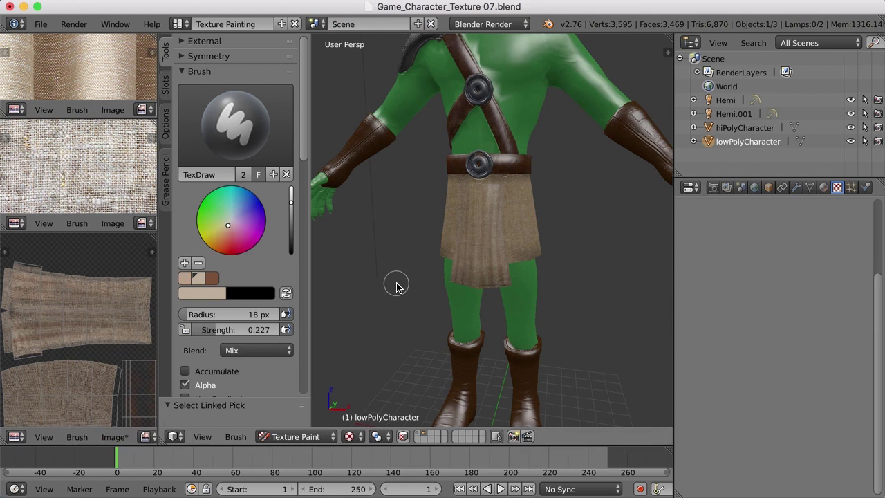
# Save the .blend file over the existing one, then save all modified painted texture images
pyautogui.press('super+s')
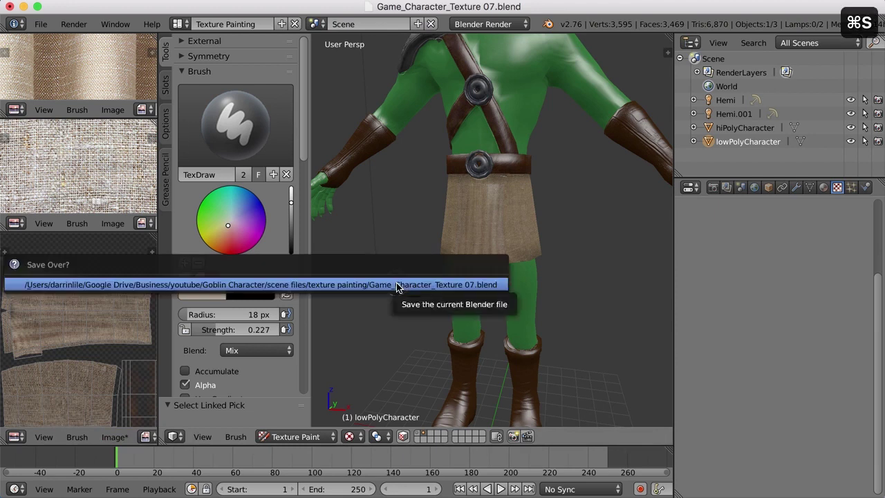
pyautogui.click(398, 284)
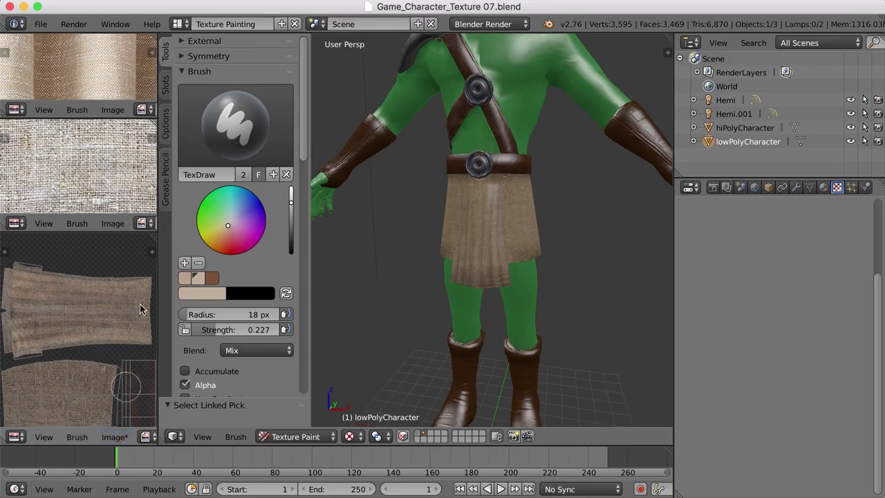
pyautogui.click(166, 86)
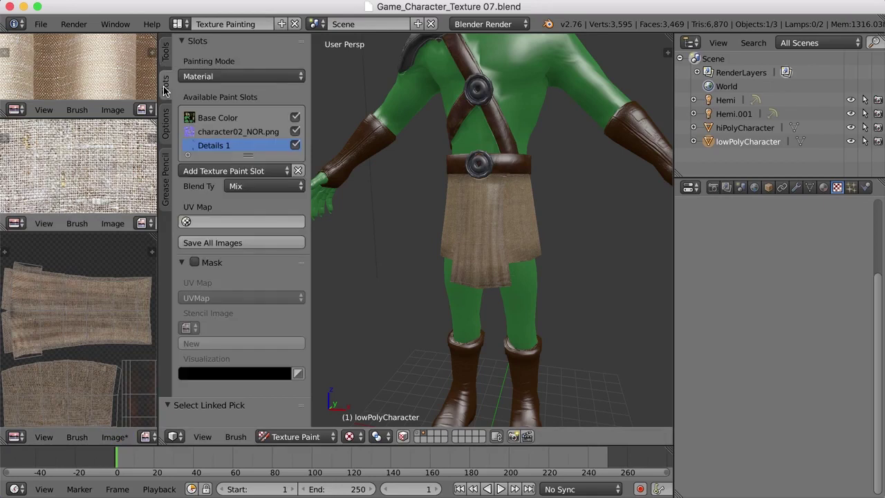
pyautogui.click(243, 244)
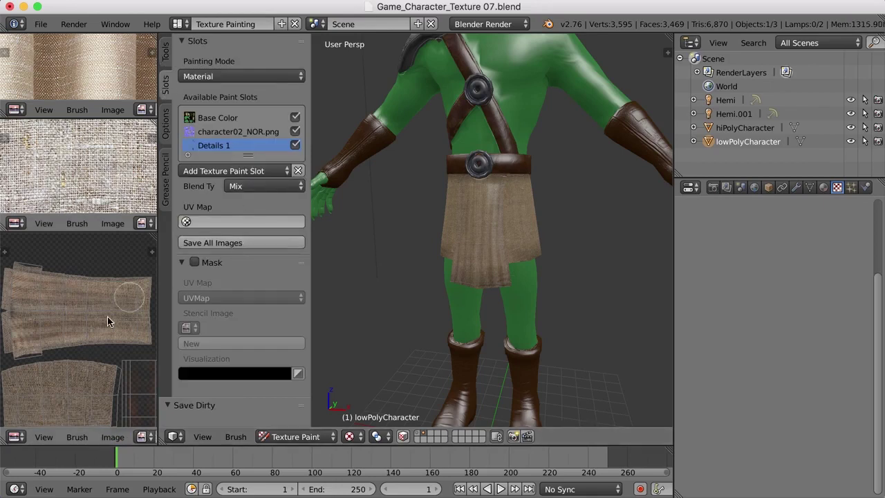